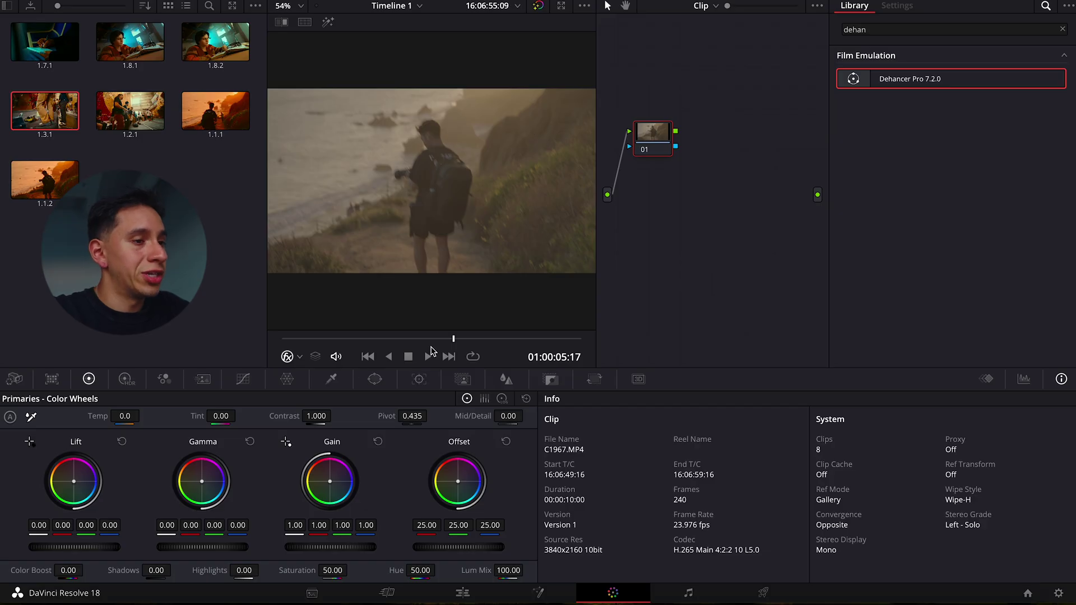
Step: Add two serial nodes after node 01, placing node 03 below and wiring it to the output
drag(433, 340, 418, 341)
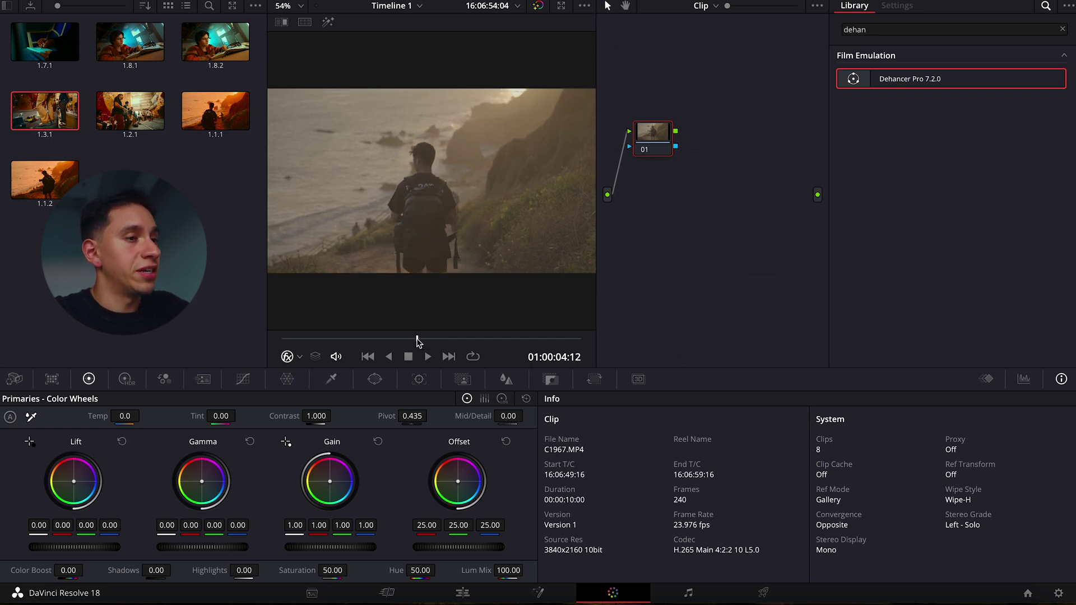
drag(661, 143, 647, 143)
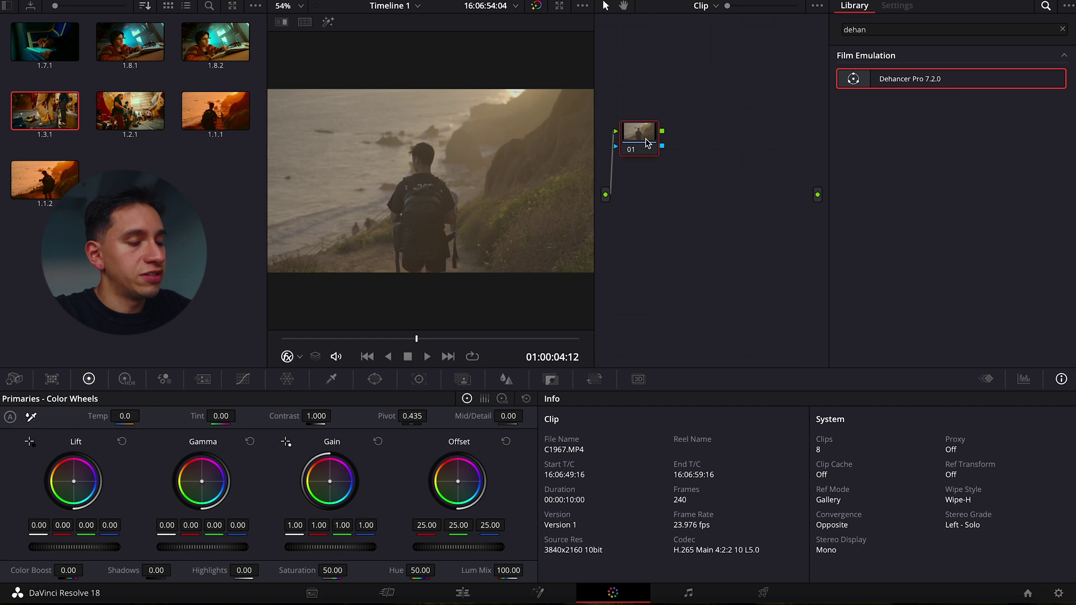
key(alt+s)
key(alt+s)
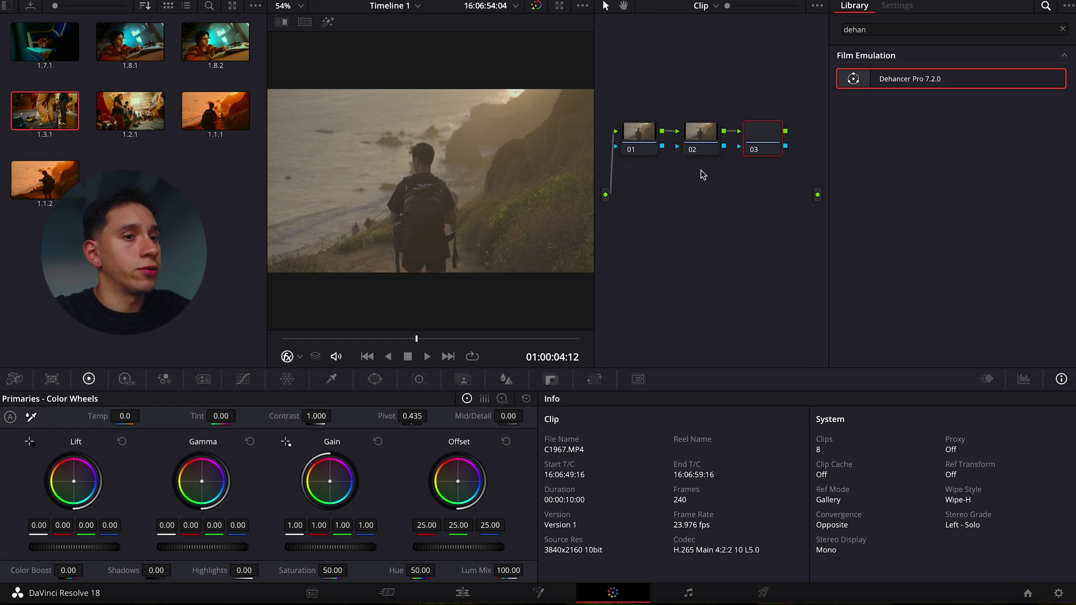
drag(758, 144, 642, 206)
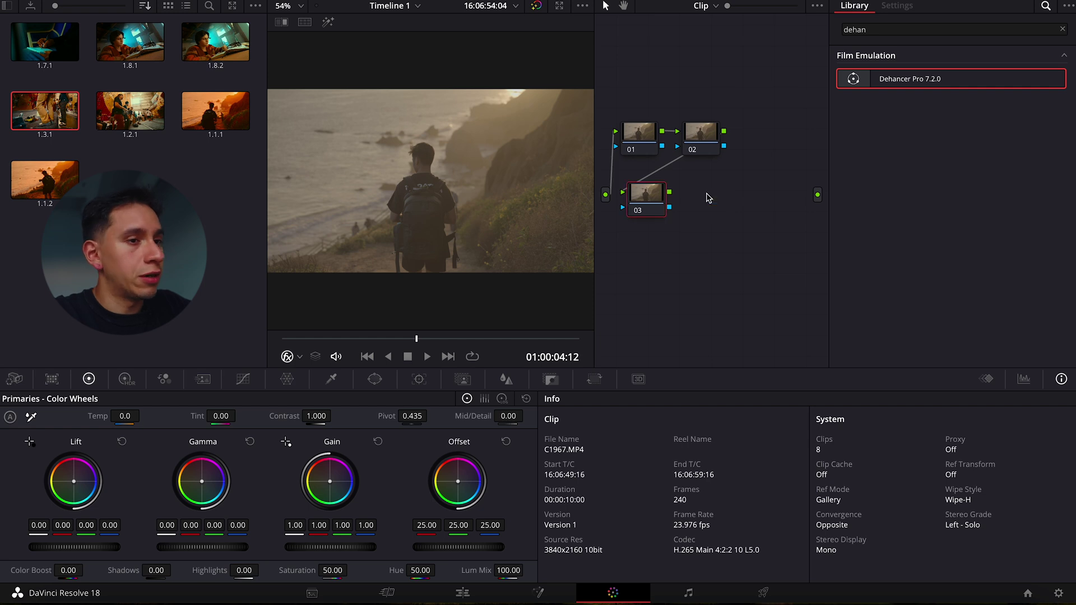
drag(669, 192, 818, 195)
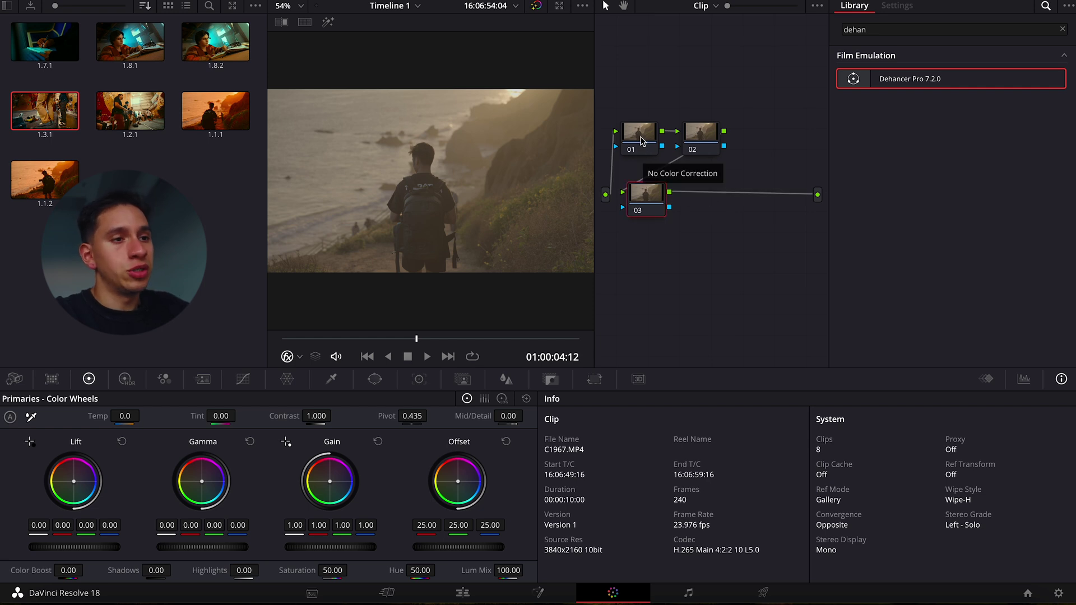
Step: Label node 01 'Primaries' and node 02 'Masks'
right_click(641, 150)
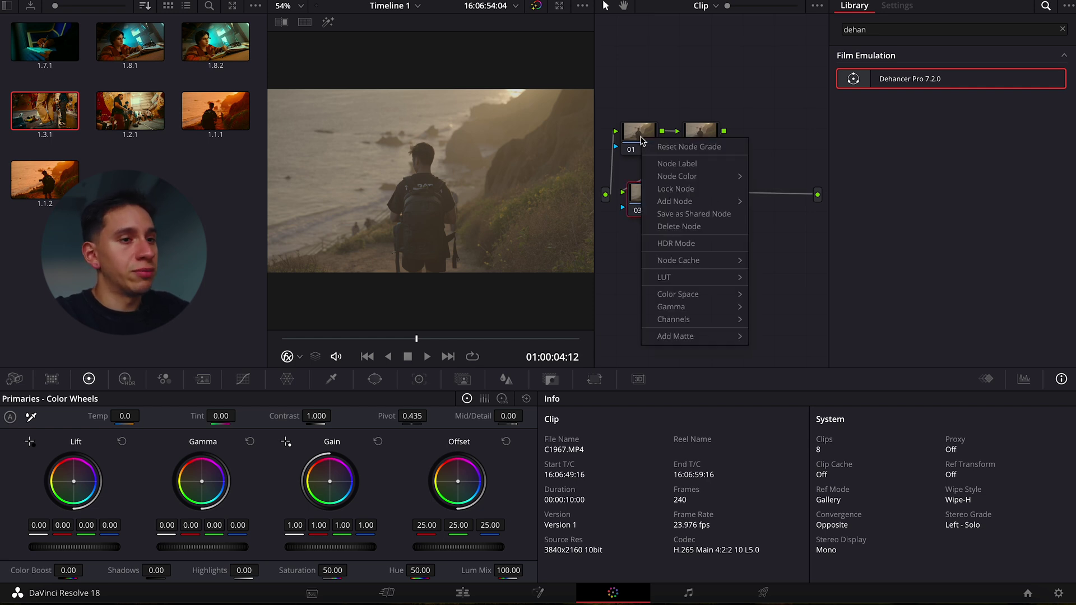
click(671, 163)
text(Prima)
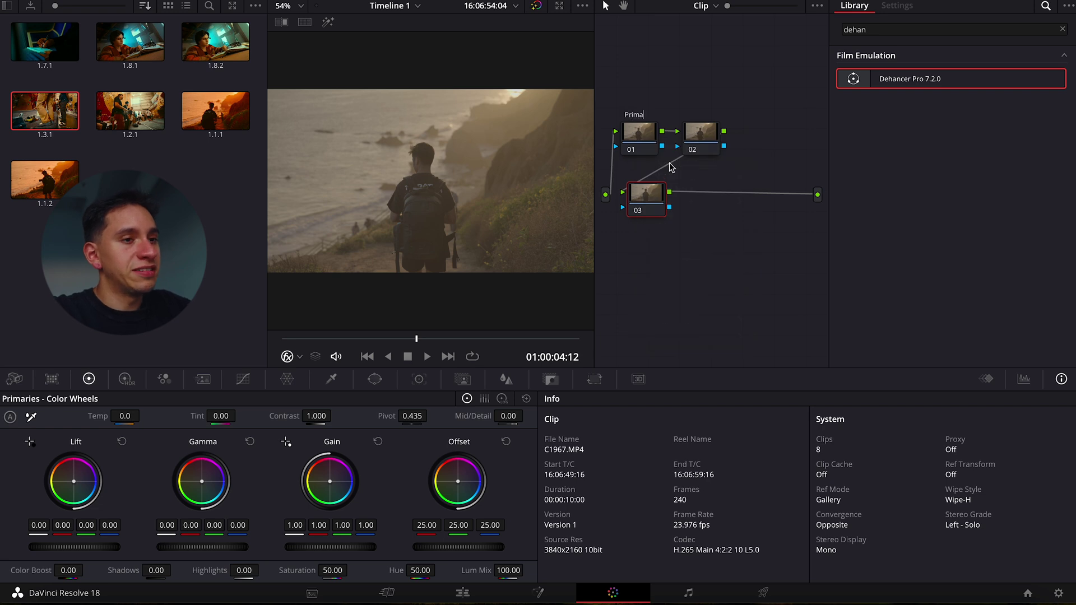
text(ries)
key(Return)
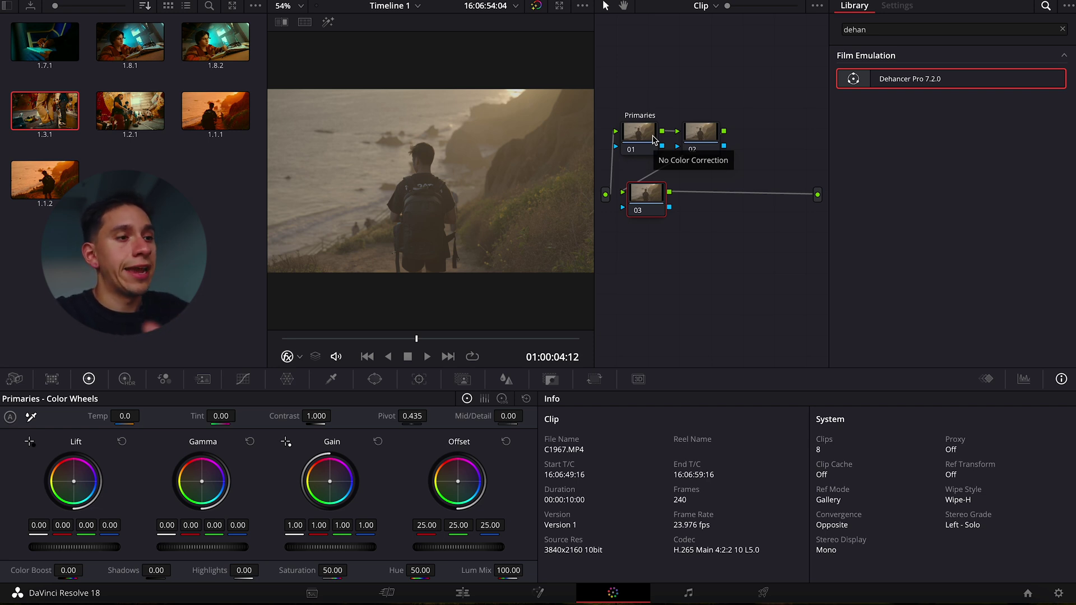
click(650, 137)
right_click(707, 128)
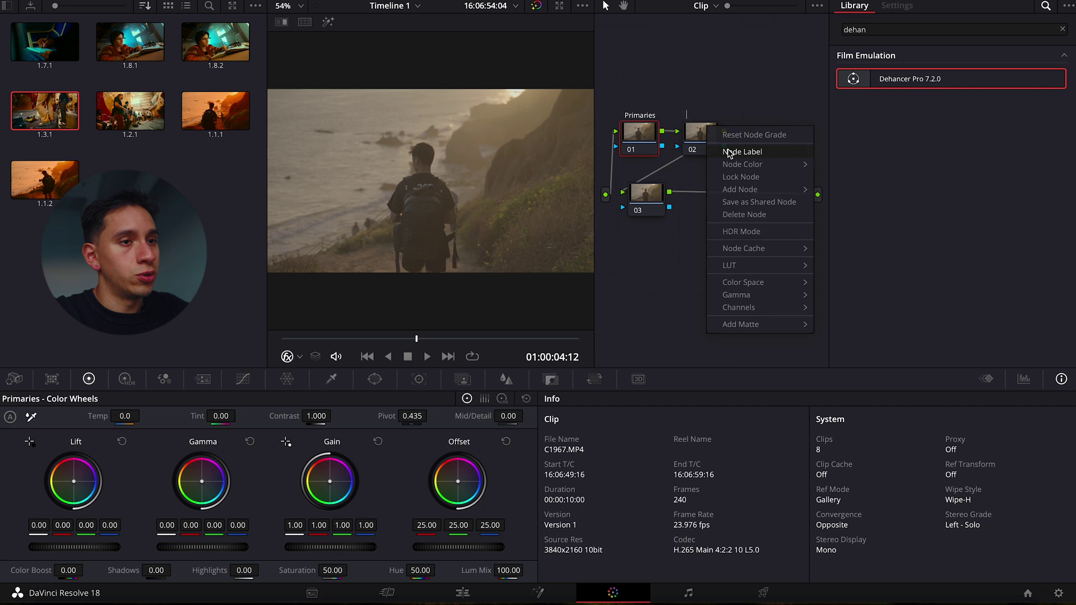
click(712, 124)
text(Masks)
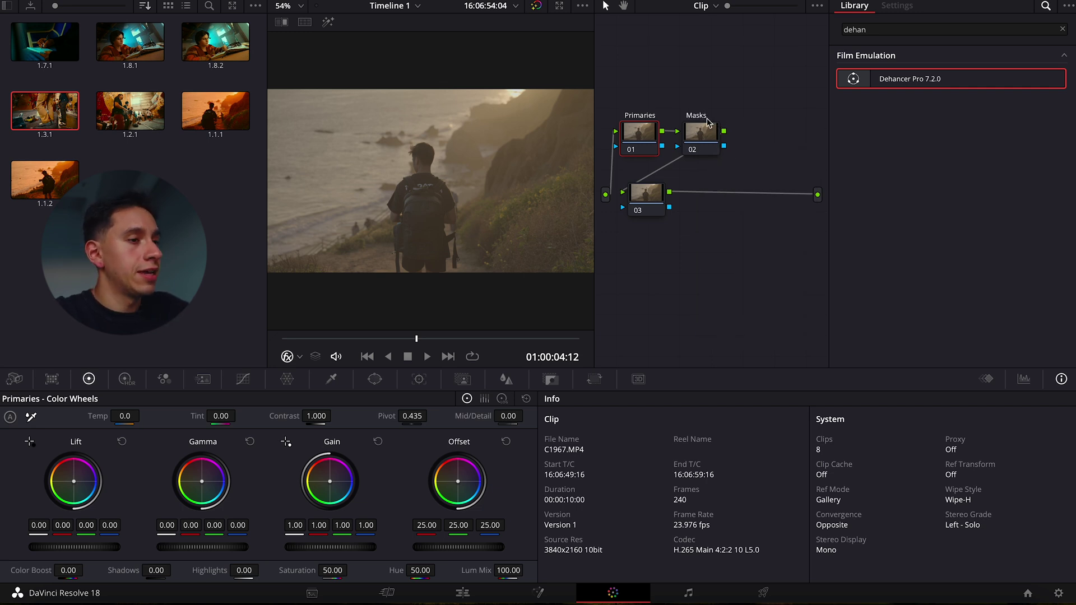
Step: Scrub to a nearby frame of the clip and select node 03
click(421, 339)
drag(420, 340, 423, 340)
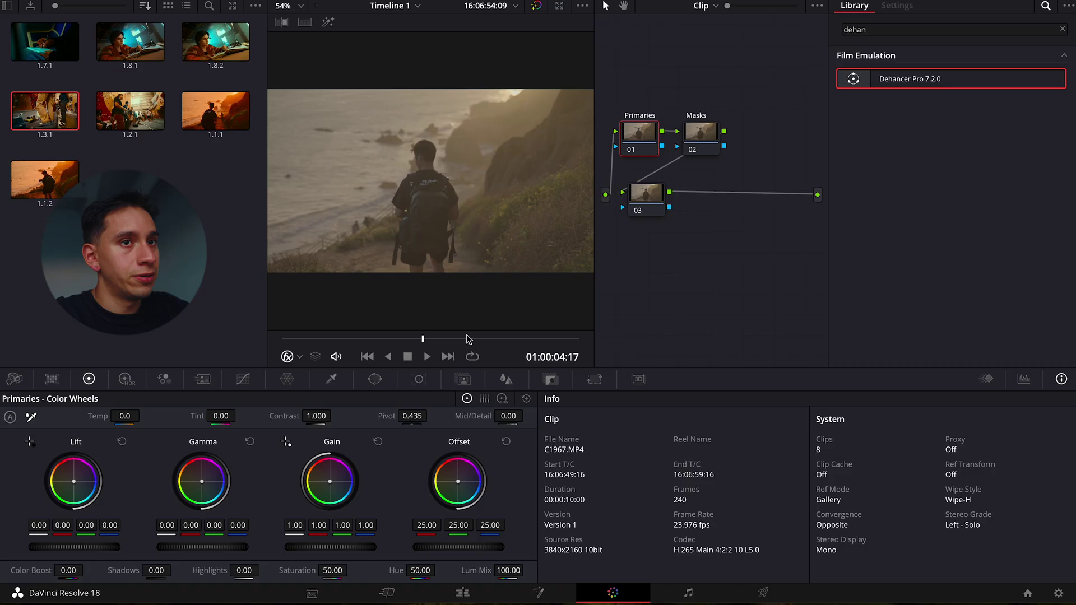
click(426, 339)
click(647, 197)
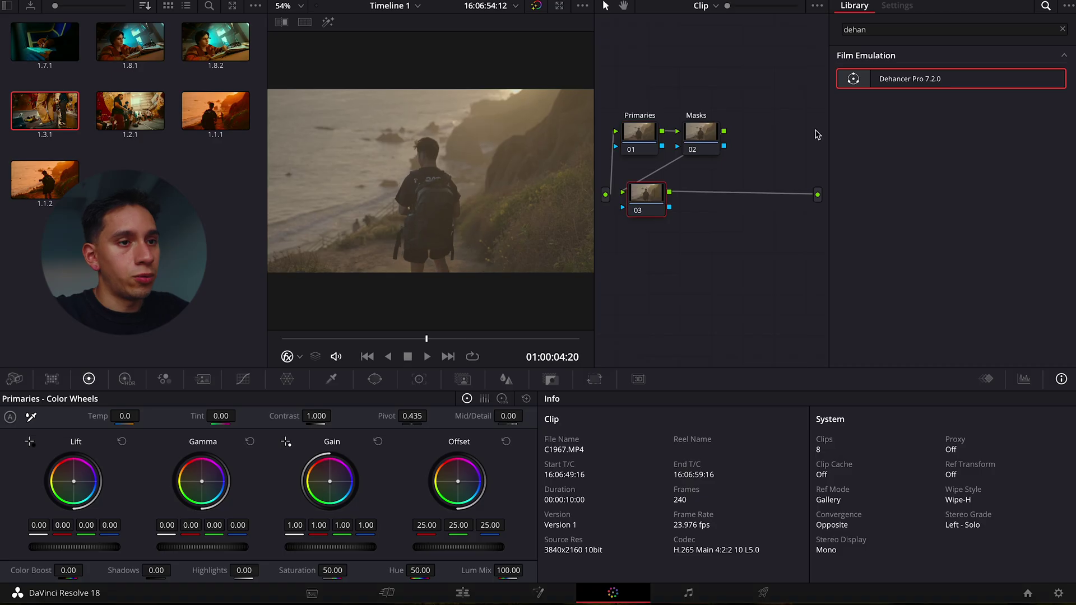
Step: Apply Dehancer Pro 7.2.0 from the OpenFX Library onto the selected node 03
double_click(950, 83)
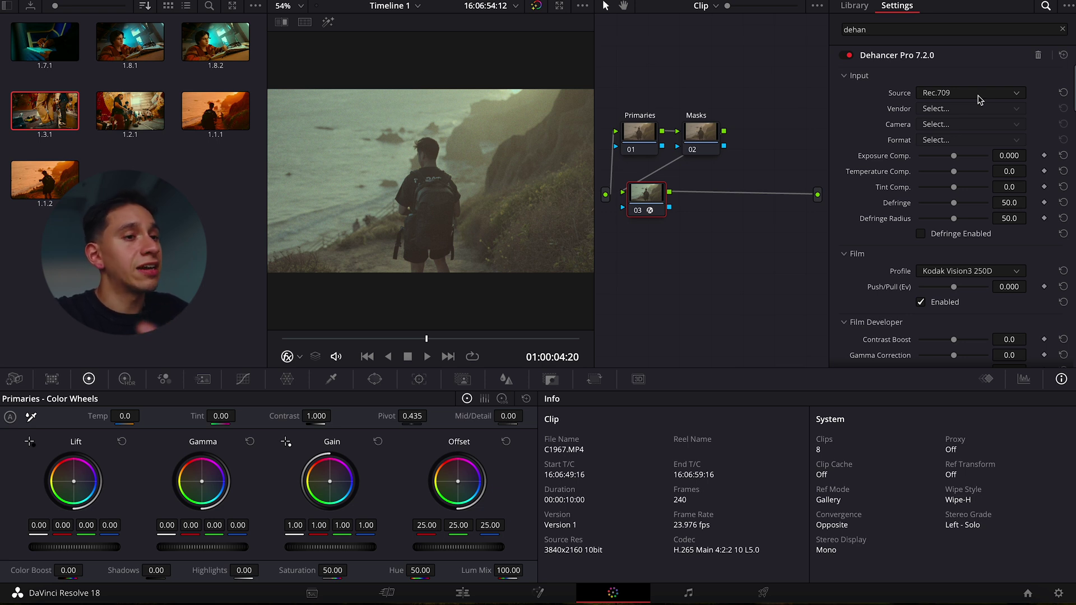
Step: Set Dehancer's input source to Choose Camera, vendor Sony, camera Alpha 7S III
click(979, 100)
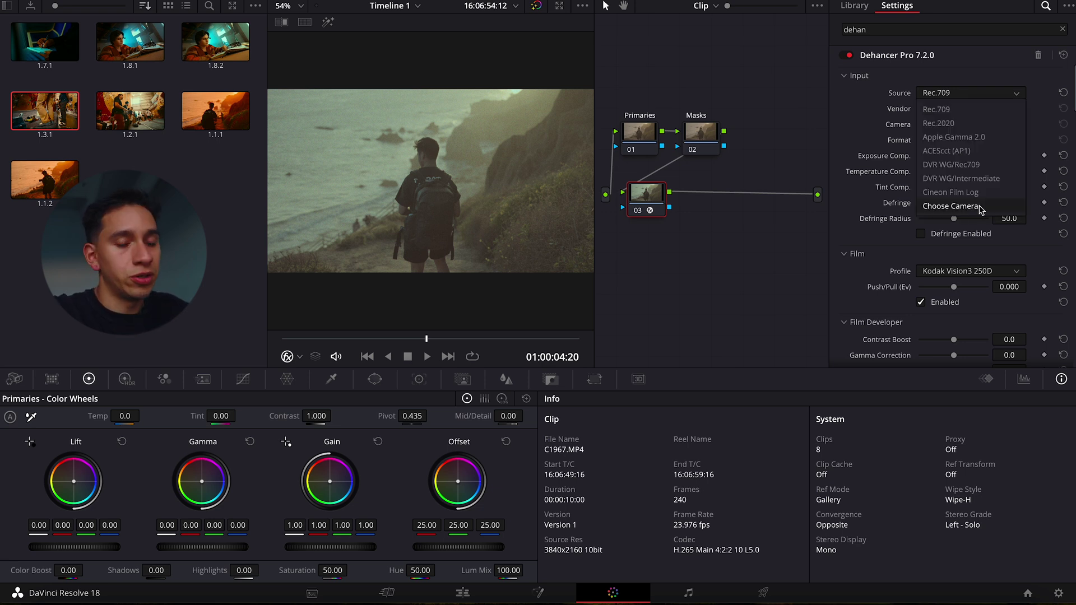
click(980, 206)
click(958, 109)
scroll(955, 224, down, 2)
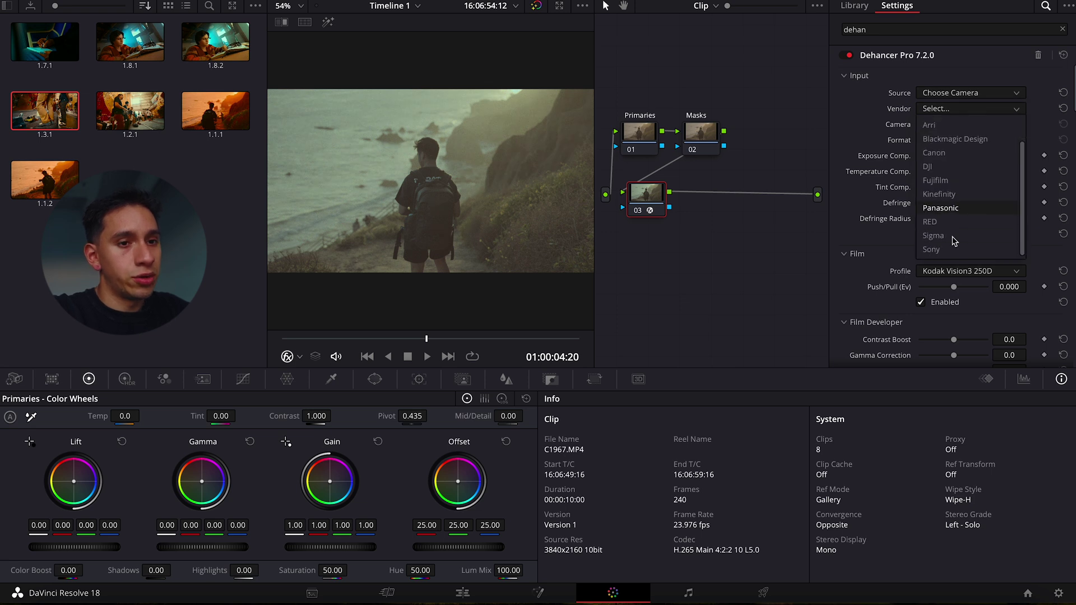
click(953, 242)
click(961, 124)
scroll(961, 156, down, 5)
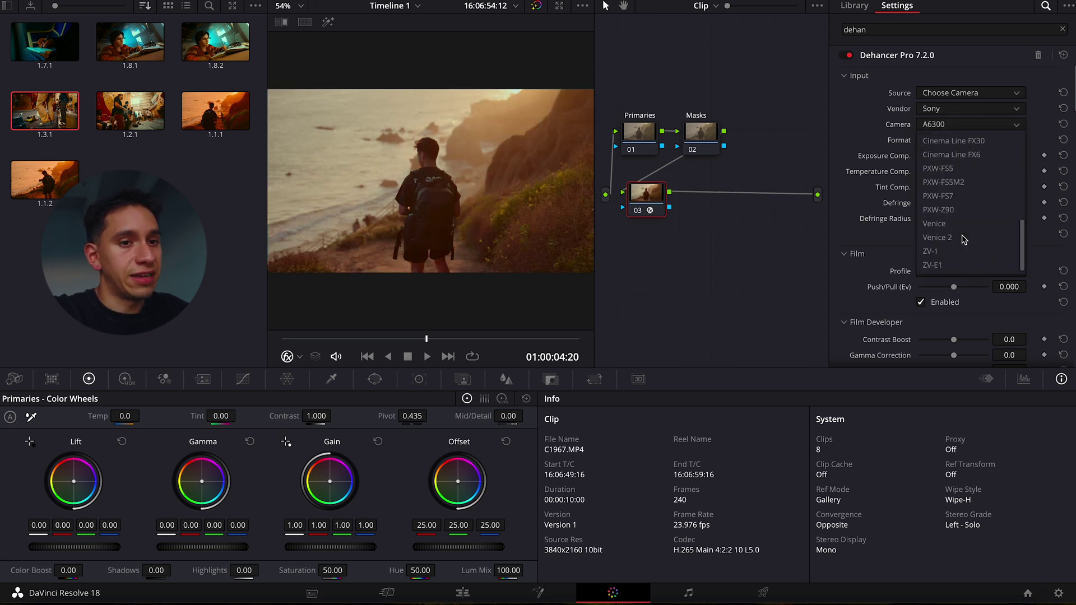
scroll(965, 194, up, 2)
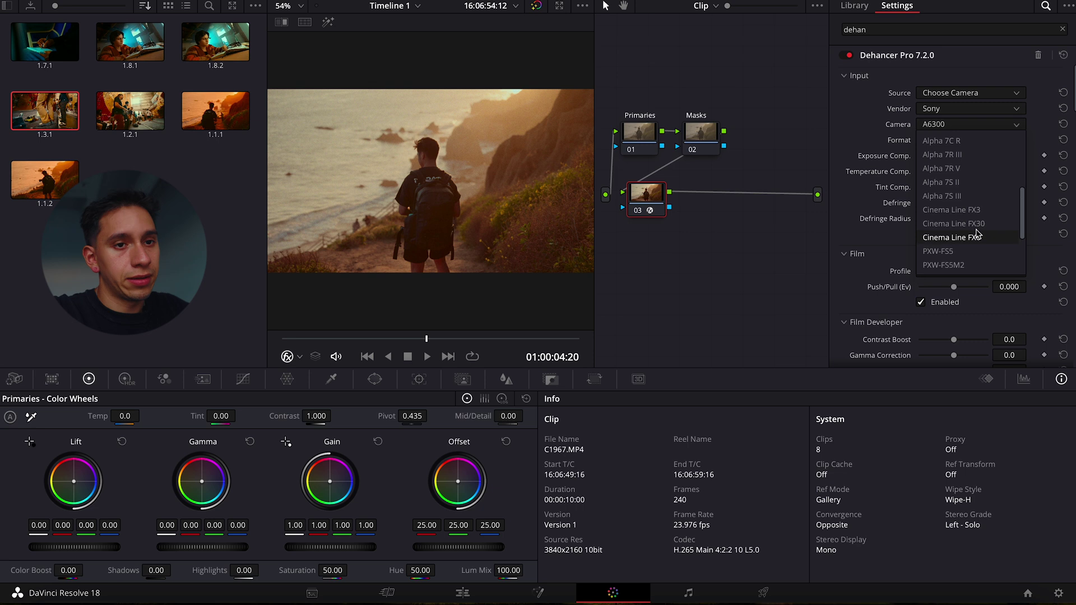
click(964, 196)
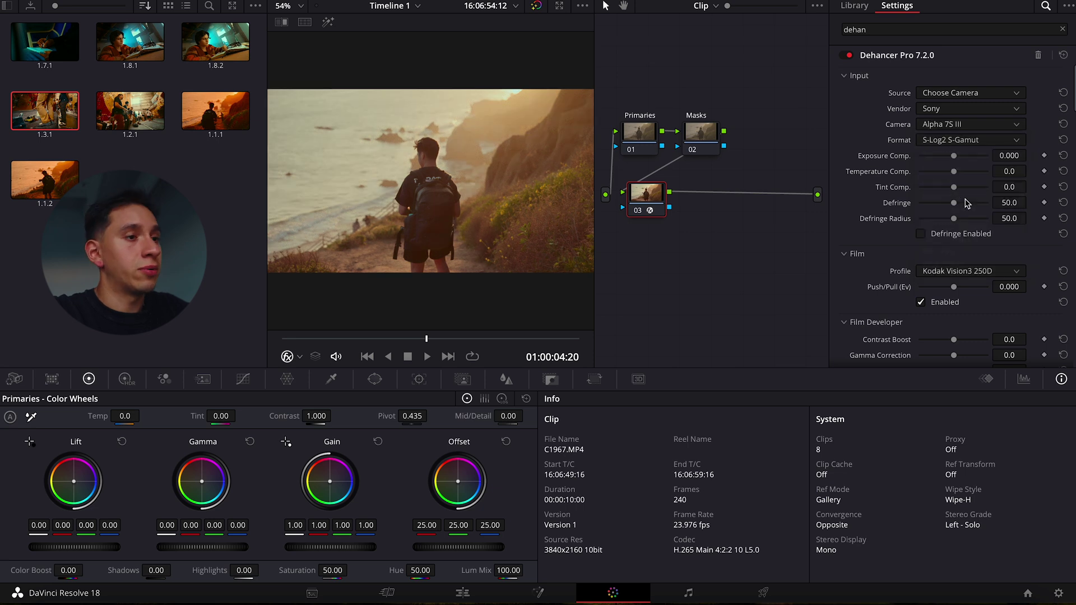
Step: Choose the S-Log3 S-Gamut3.Cine format and raise Tint Comp to 13.8
click(972, 145)
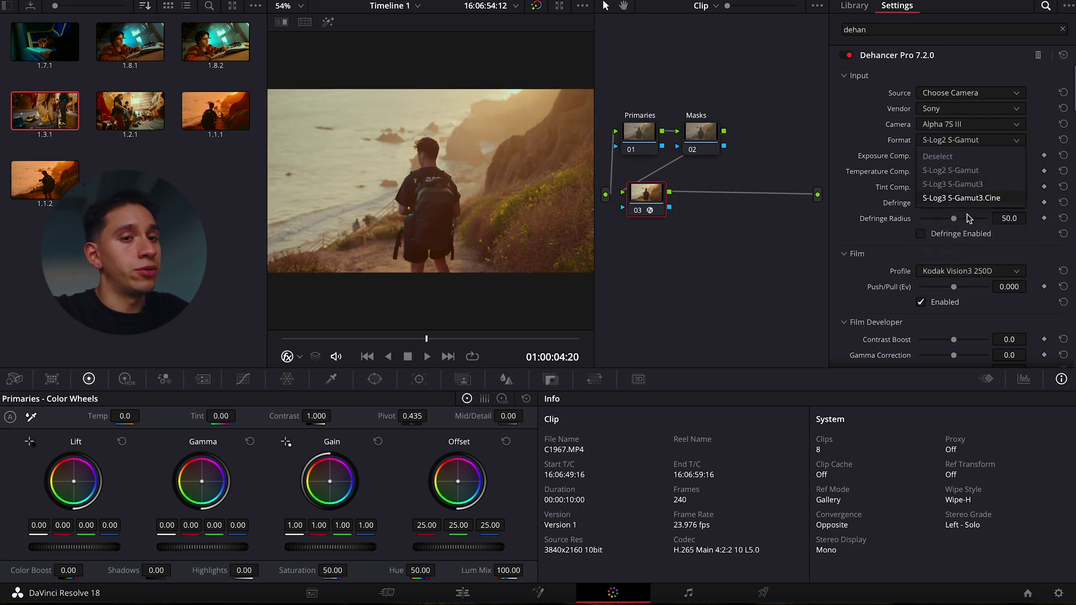
click(973, 198)
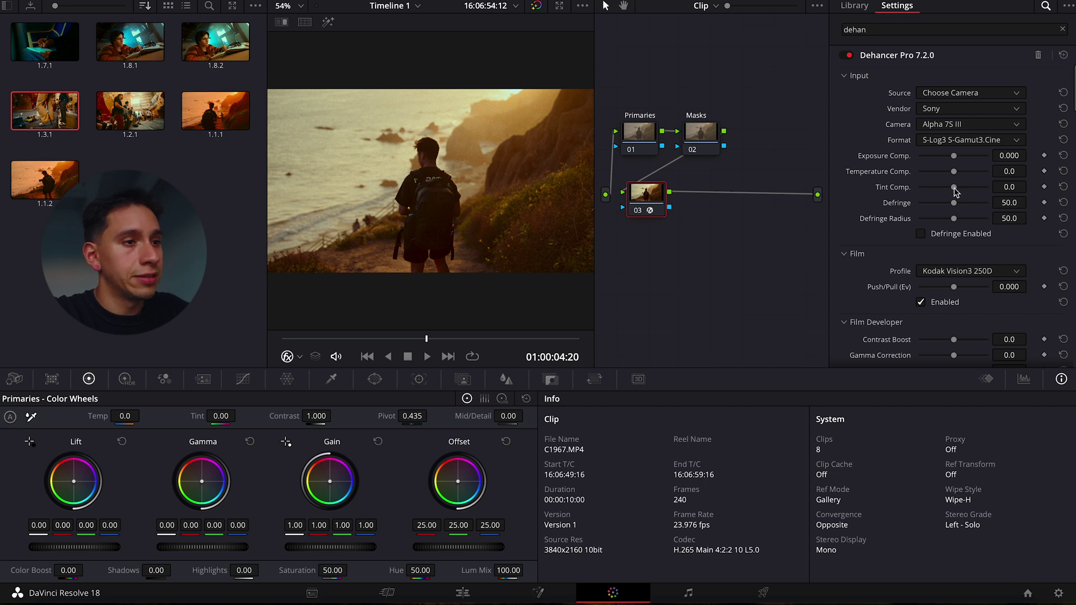
drag(955, 192, 960, 192)
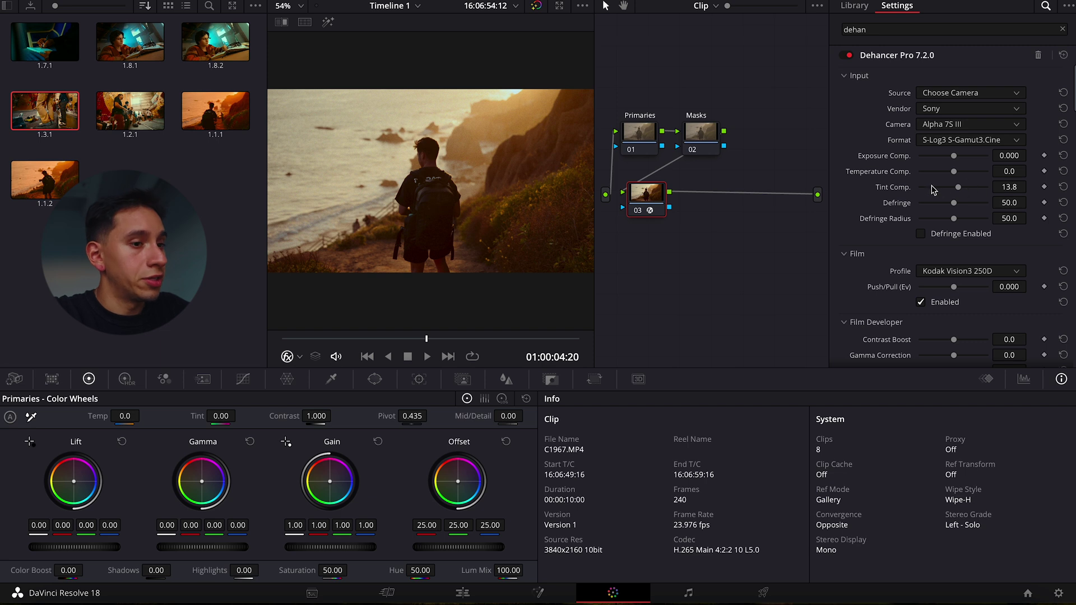
scroll(946, 273, down, 4)
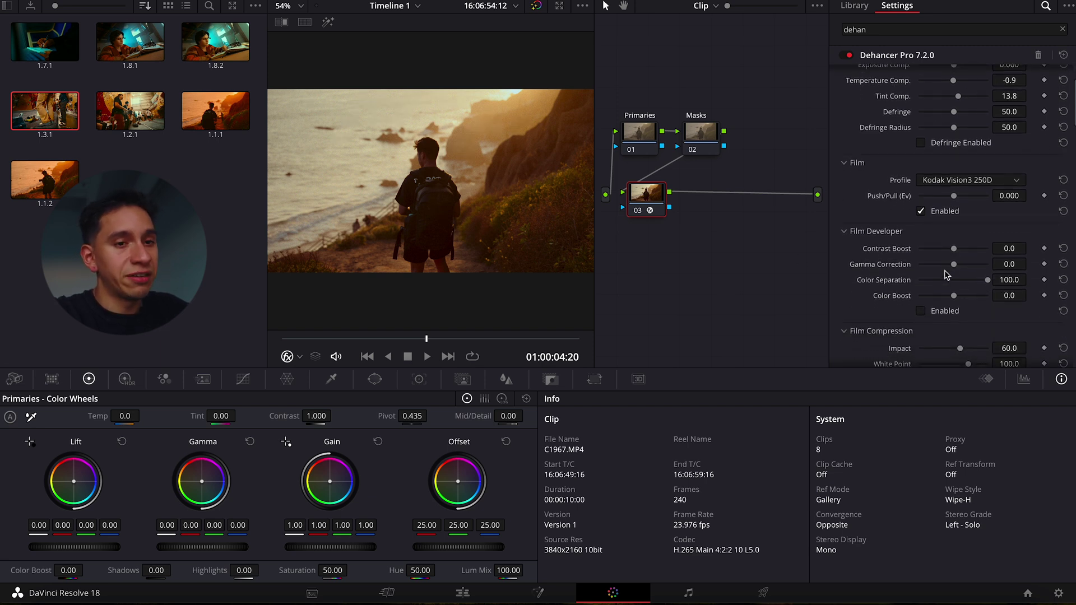
Step: Try Kodak Gold 200 and then Cinestill 800T as the Dehancer film profile
scroll(946, 275, down, 1)
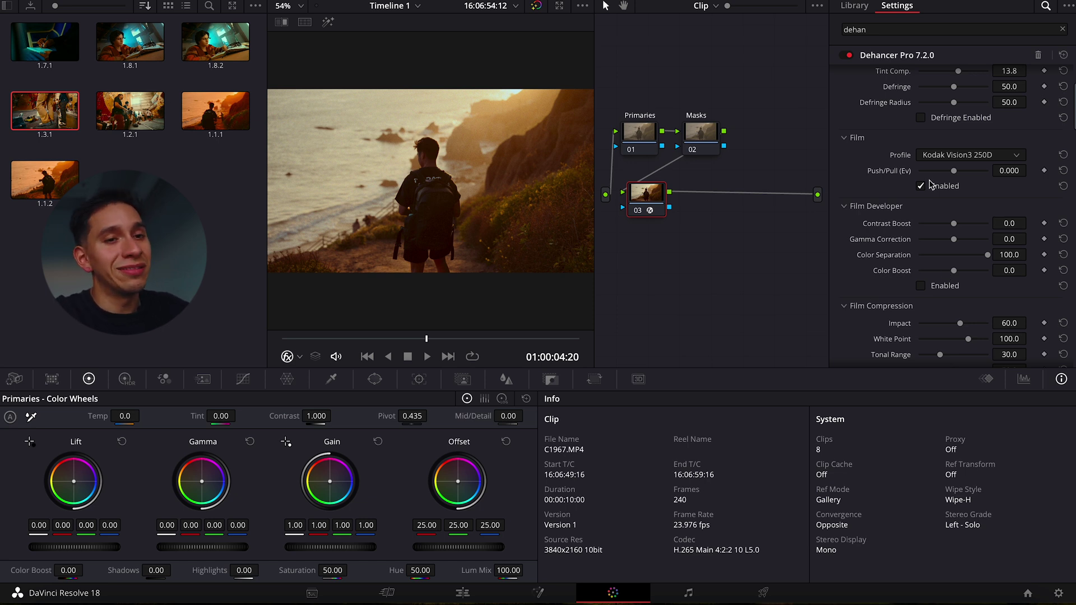
click(969, 154)
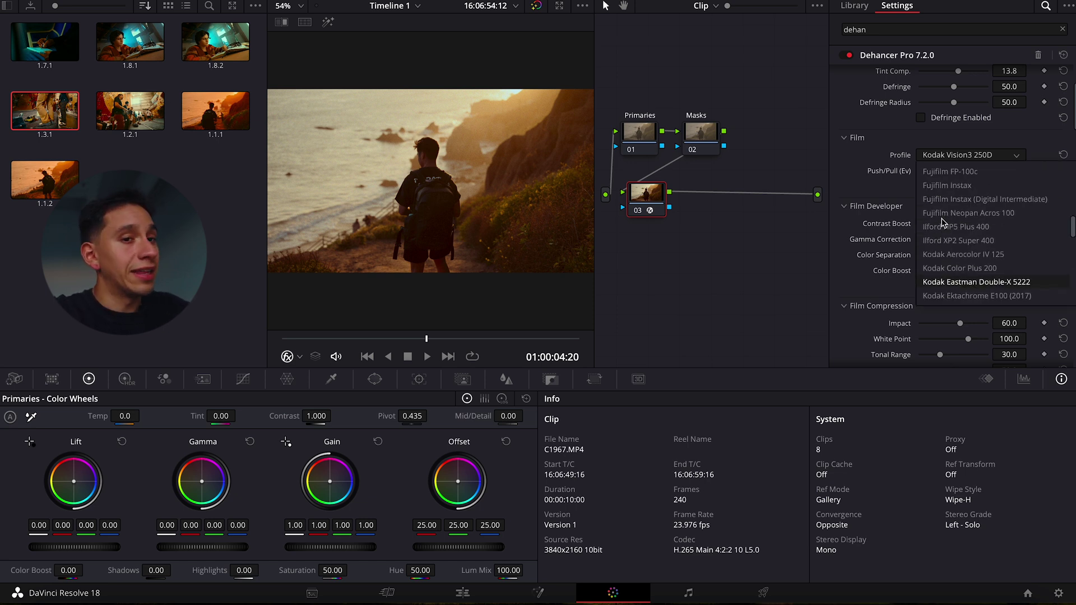
scroll(943, 223, down, 6)
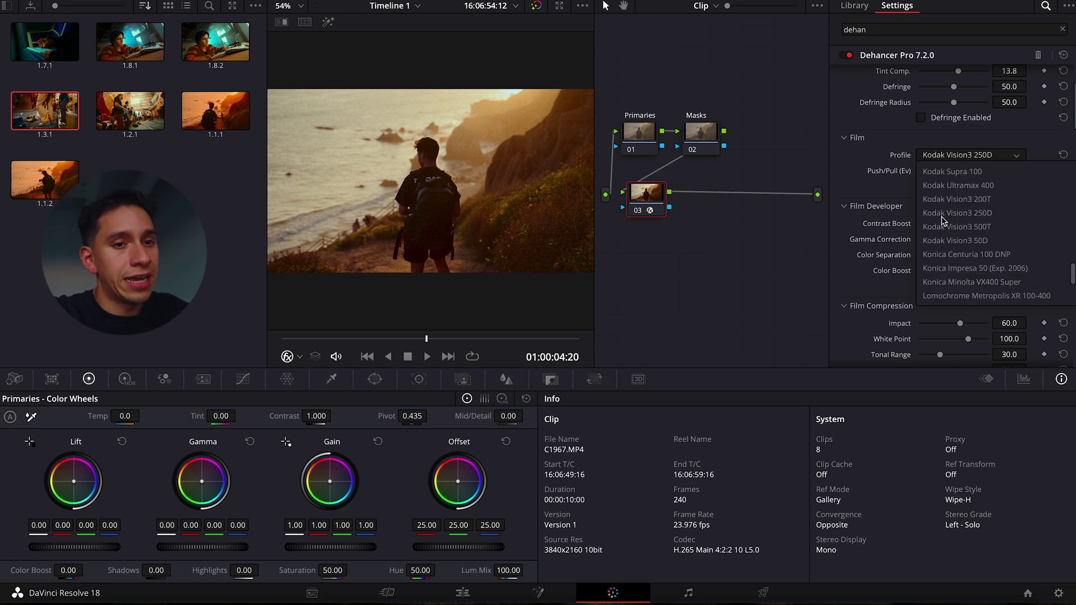
scroll(943, 229, up, 1)
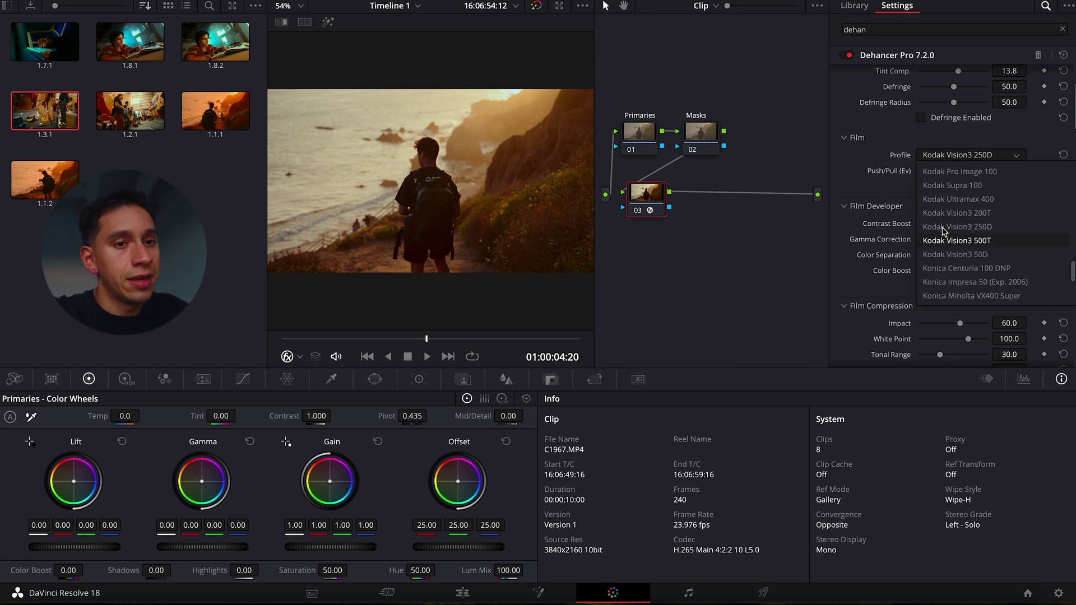
scroll(947, 236, up, 10)
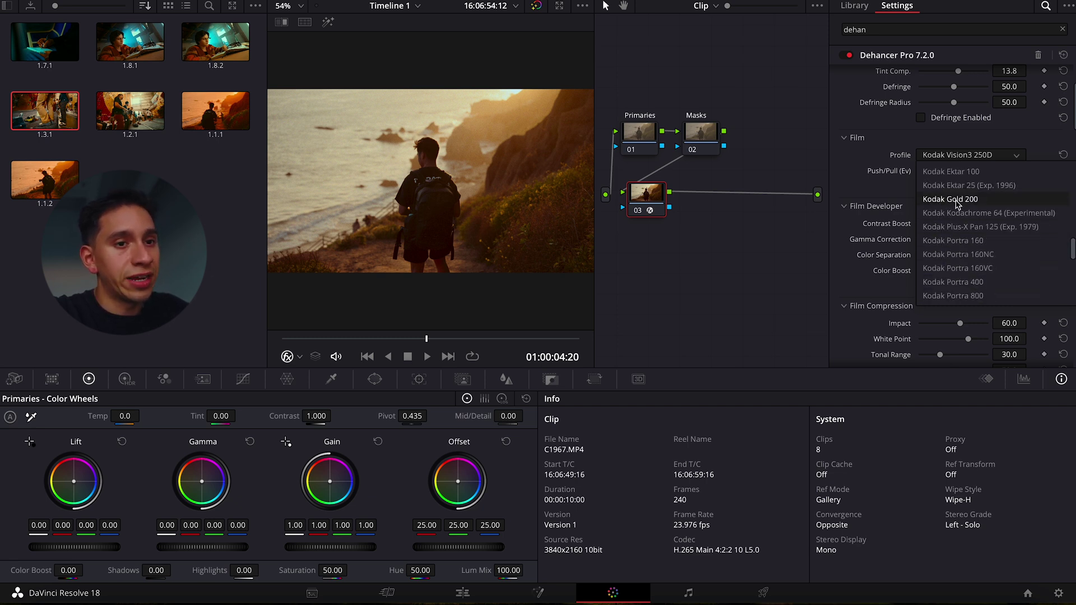
click(956, 200)
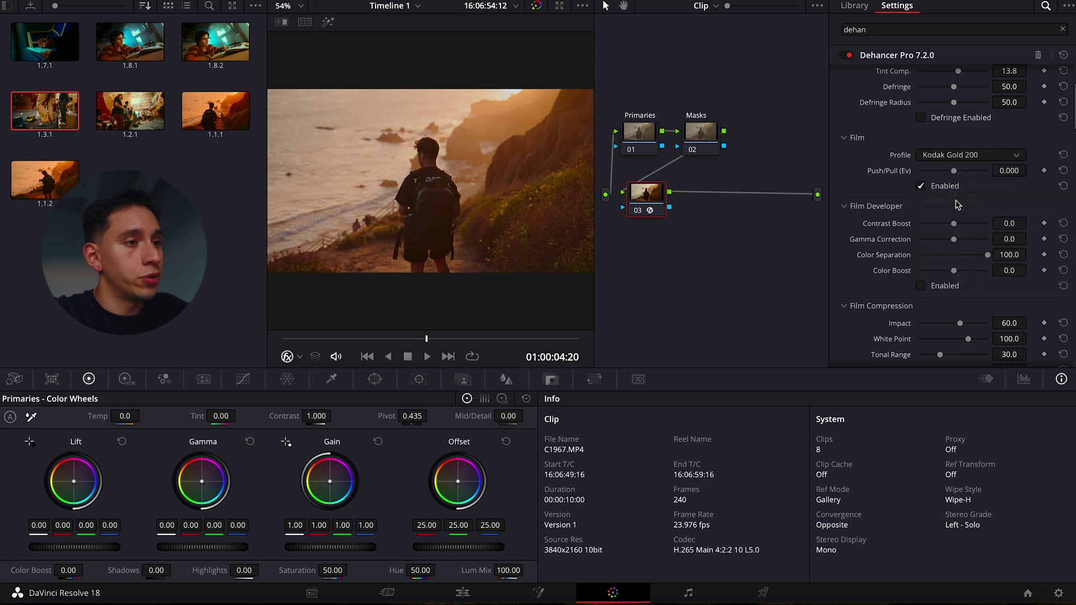
click(953, 155)
scroll(992, 243, up, 20)
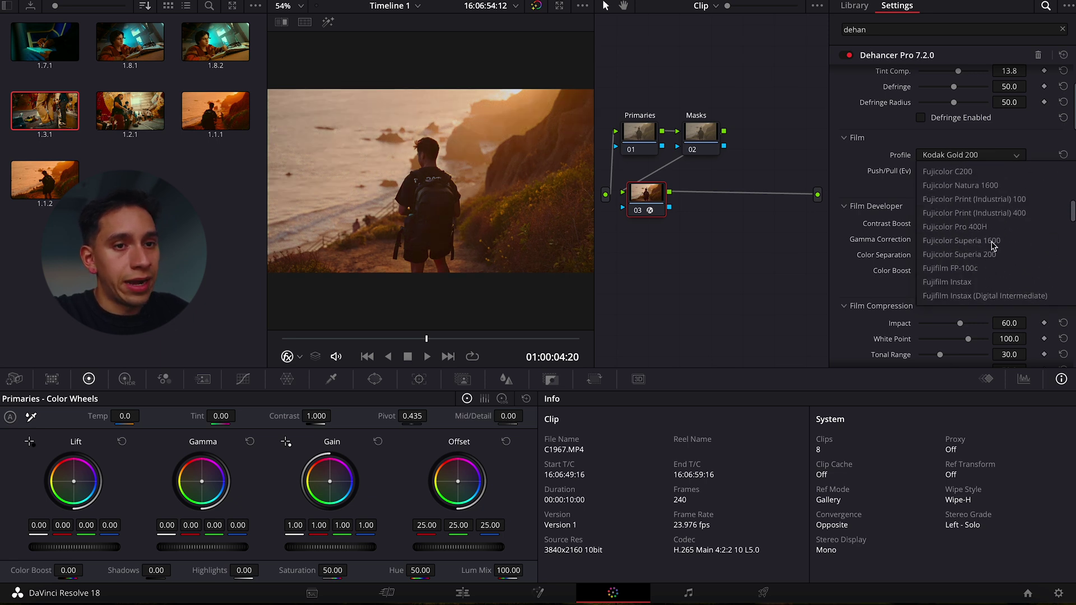
click(974, 241)
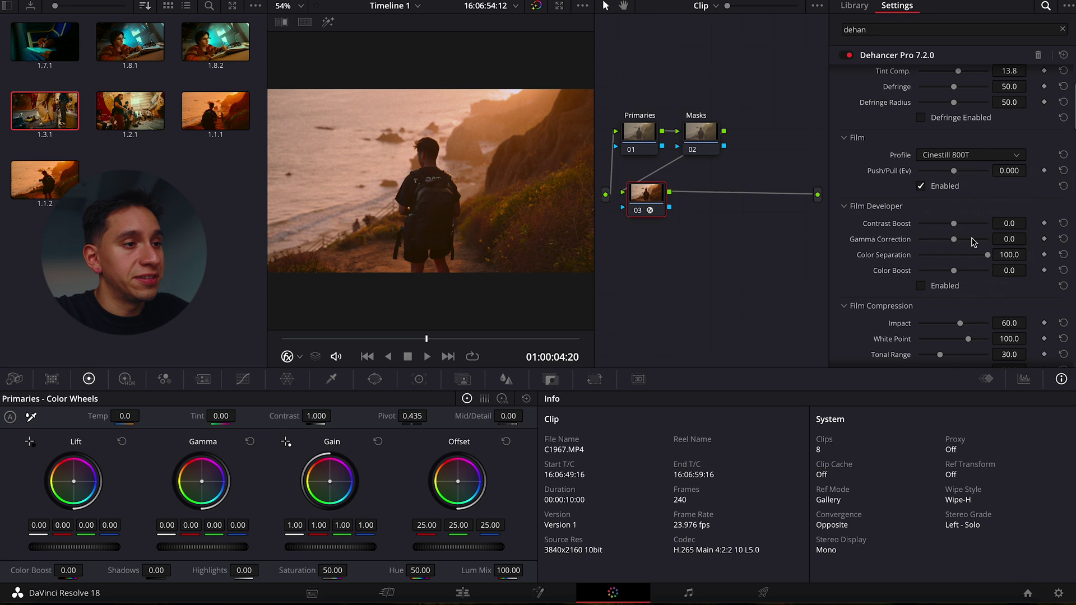
Step: Settle on Kodak Portra 800 as the film stock
click(960, 157)
scroll(992, 254, up, 4)
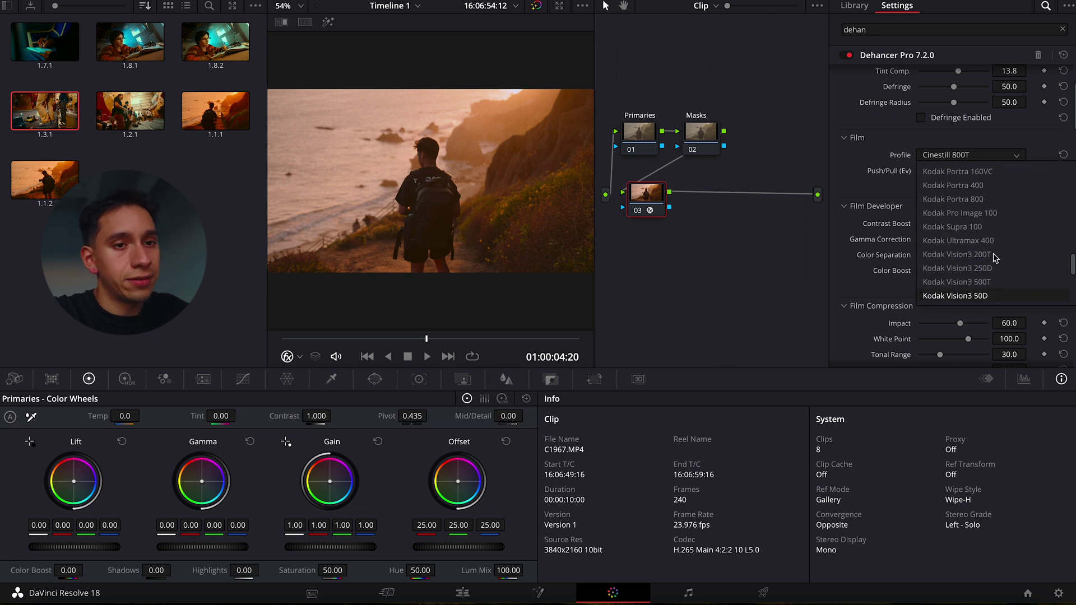
click(987, 216)
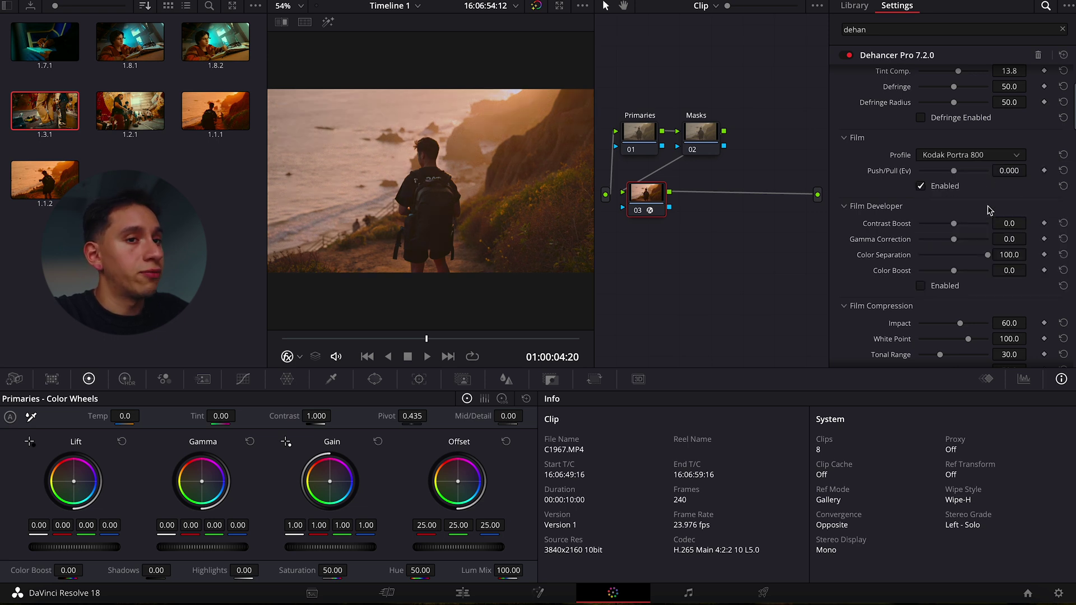
click(975, 157)
click(978, 206)
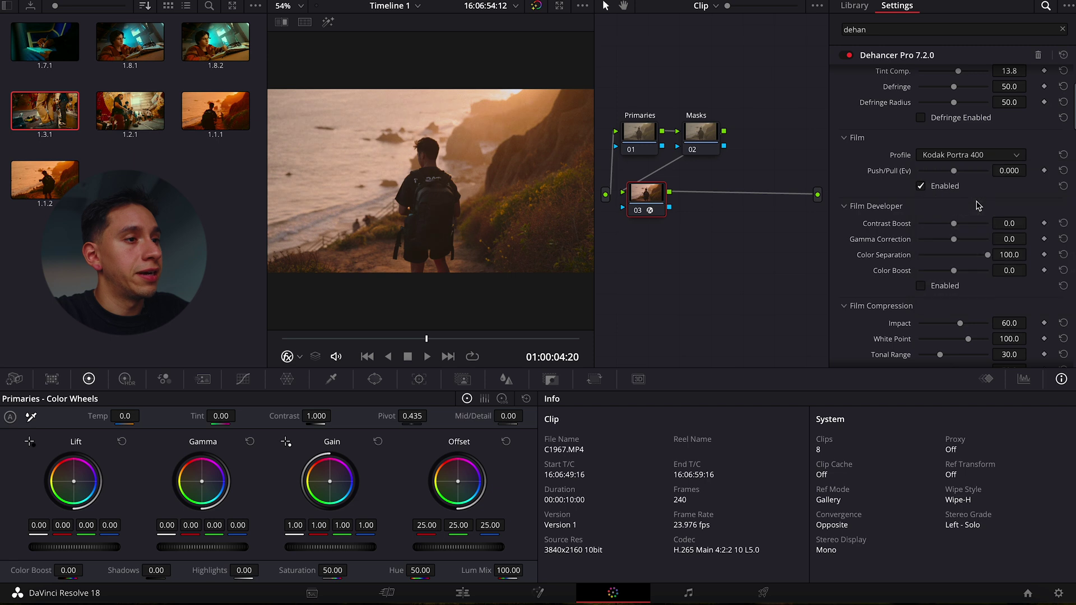
click(964, 155)
click(988, 288)
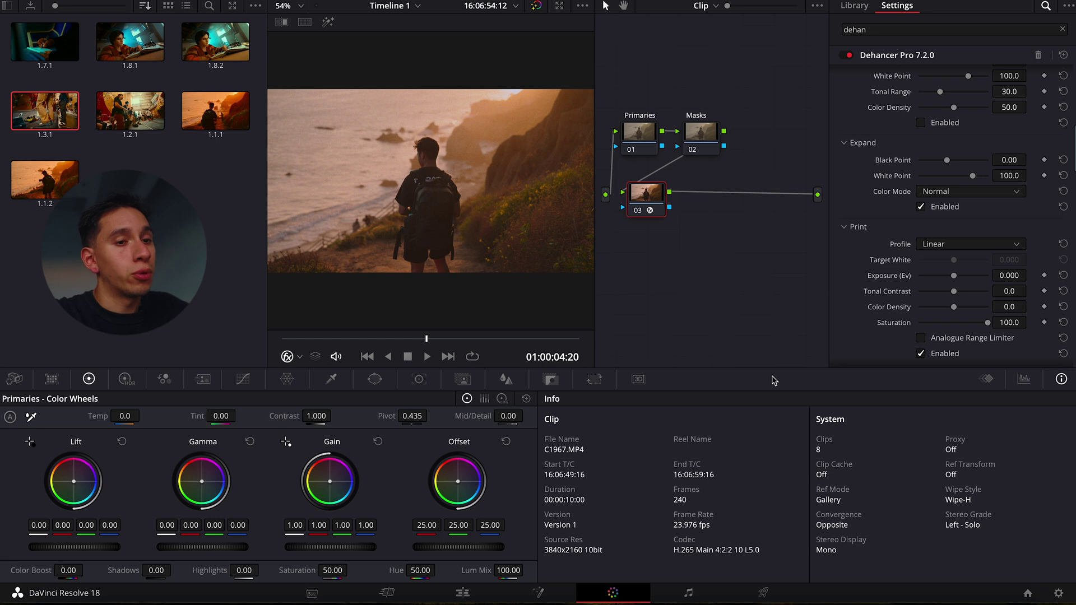
Step: Try Fujifilm 3513 as the print profile, then select Kodak 2383 Print Film
click(936, 248)
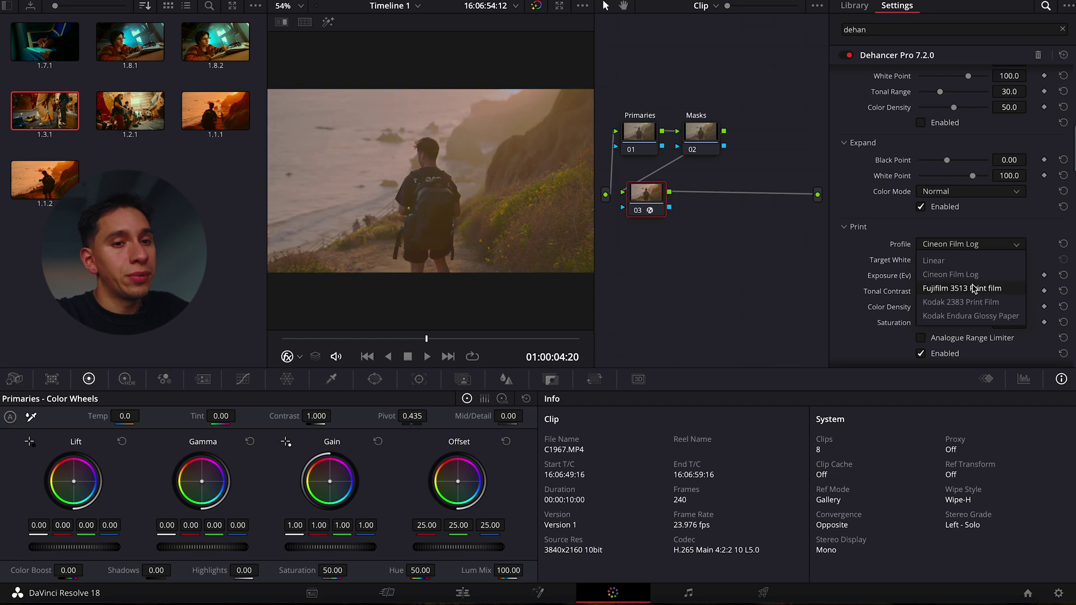
click(944, 288)
click(952, 244)
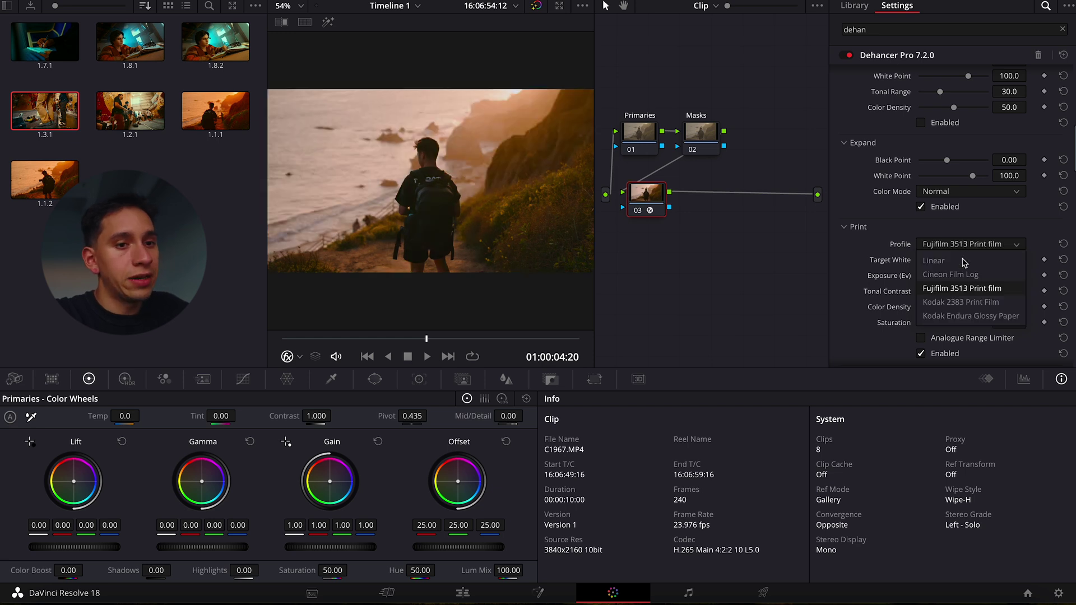
click(977, 308)
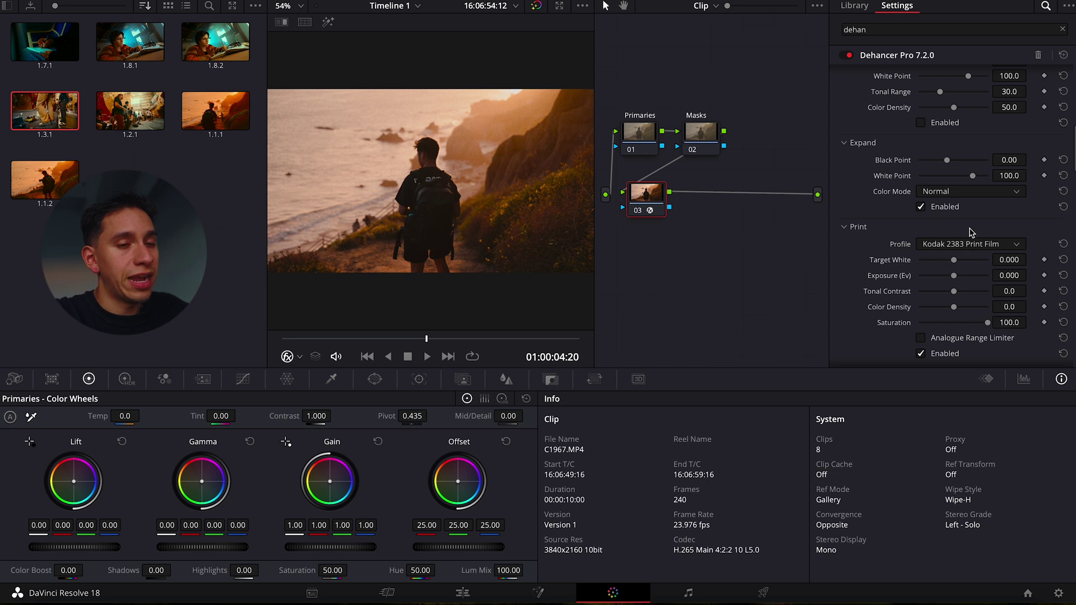
scroll(972, 249, up, 10)
scroll(972, 244, down, 1)
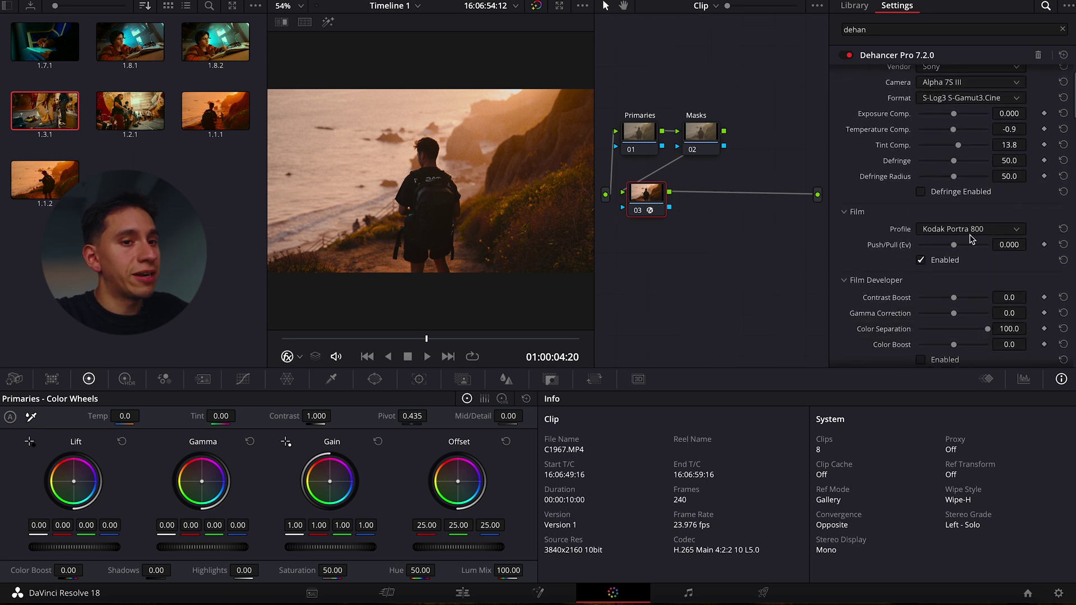
scroll(972, 238, down, 6)
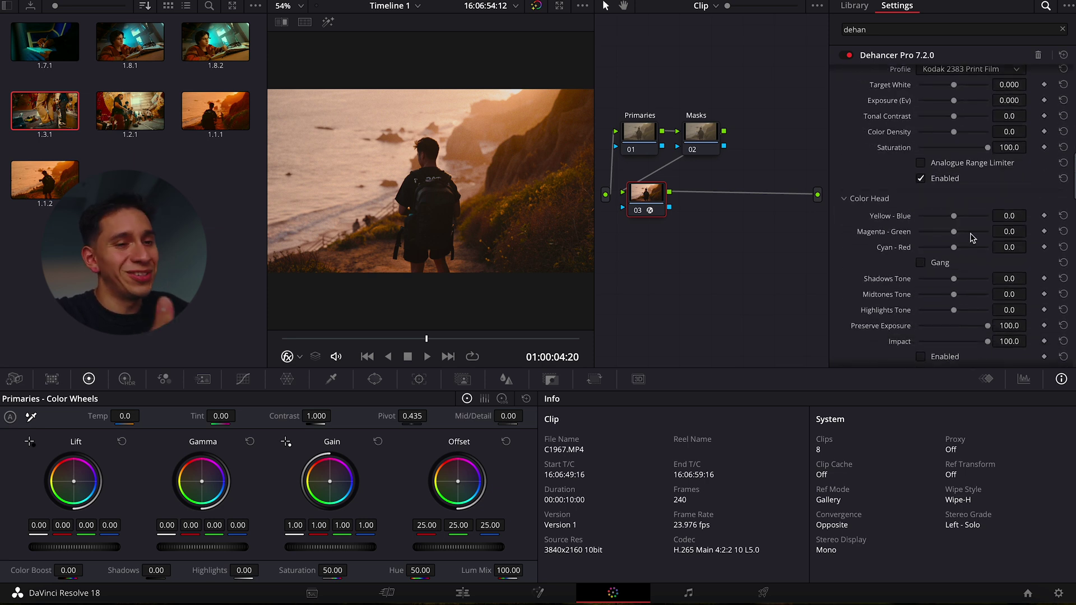
scroll(972, 238, down, 2)
scroll(972, 238, up, 8)
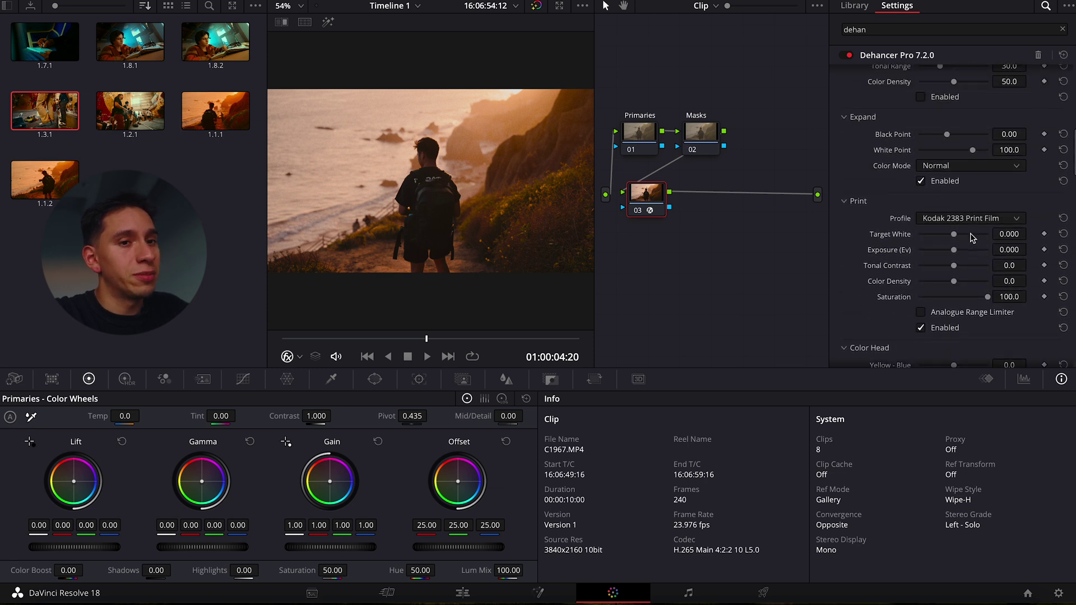
scroll(972, 238, up, 8)
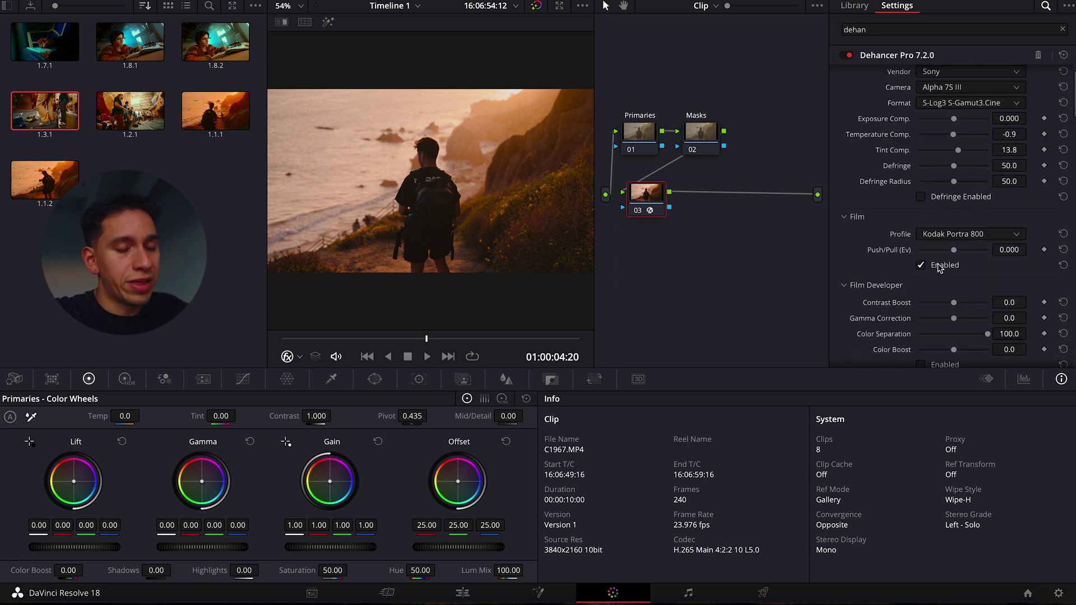
Step: Enable Film Developer with Color Boost 35.8, Contrast Boost 6.4 and Gamma Correction -50
scroll(943, 306, down, 2)
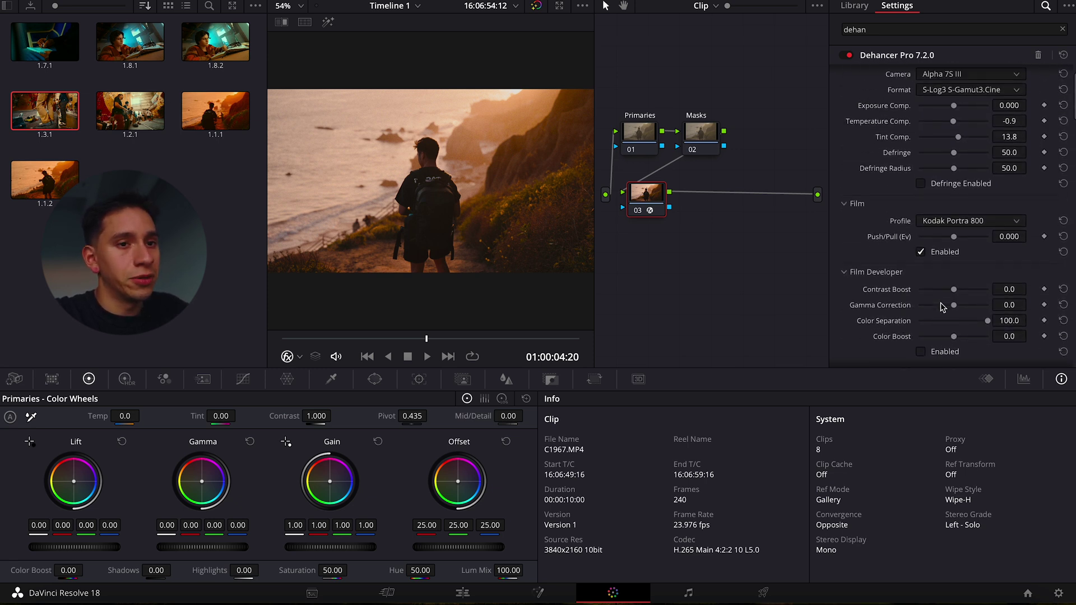
click(956, 292)
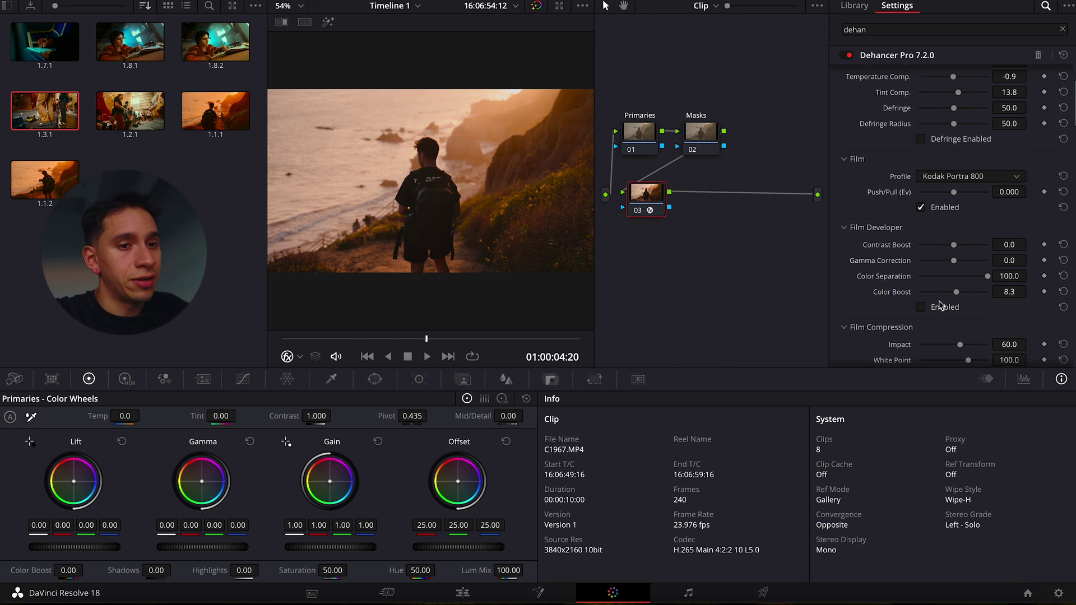
click(921, 307)
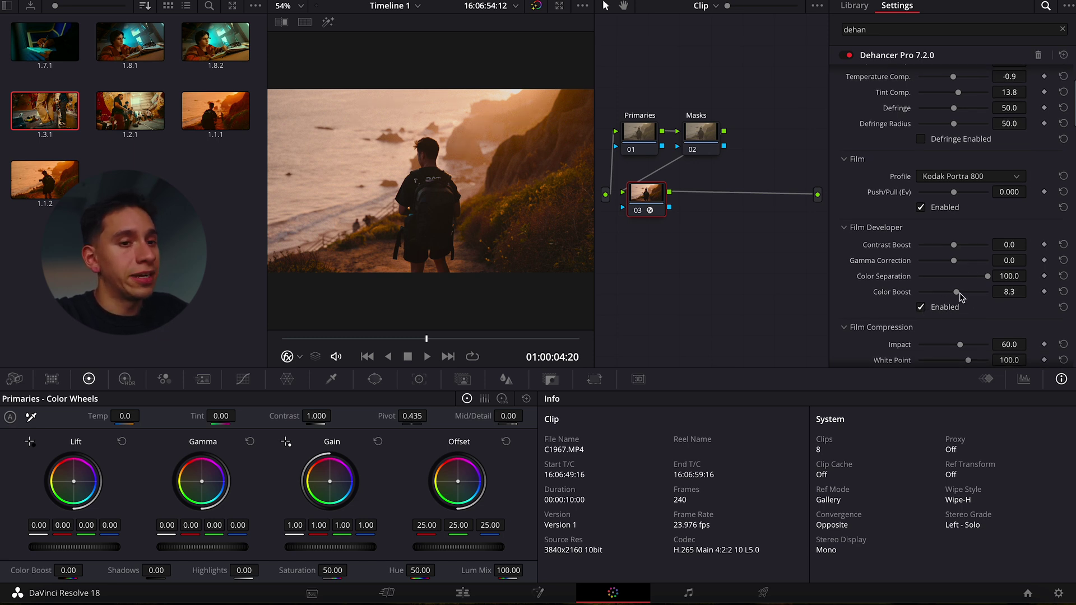
drag(961, 294, 965, 299)
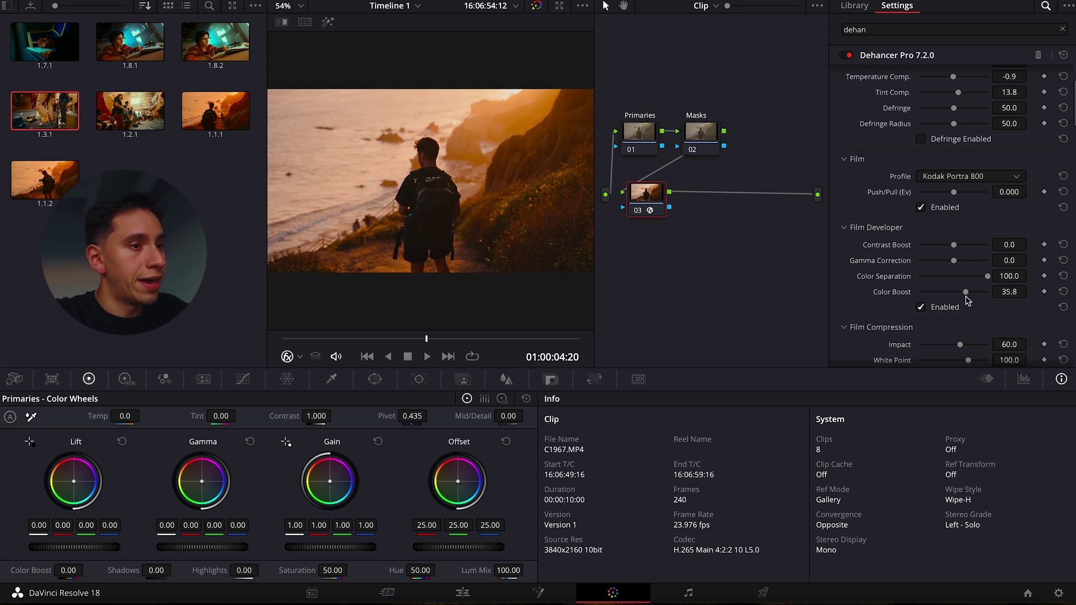
click(955, 249)
drag(955, 248, 891, 268)
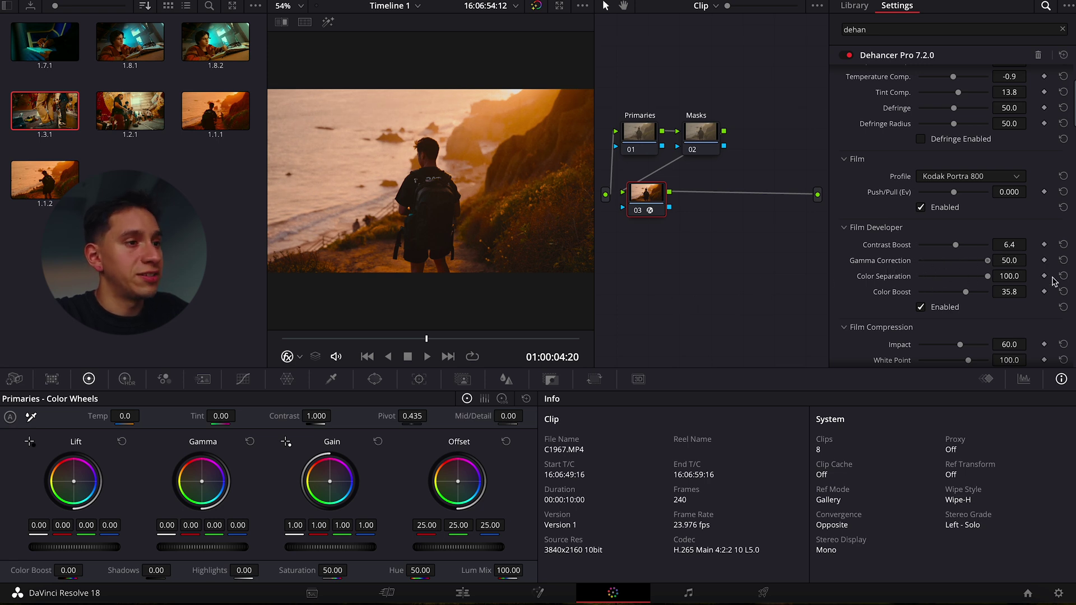
scroll(953, 286, down, 4)
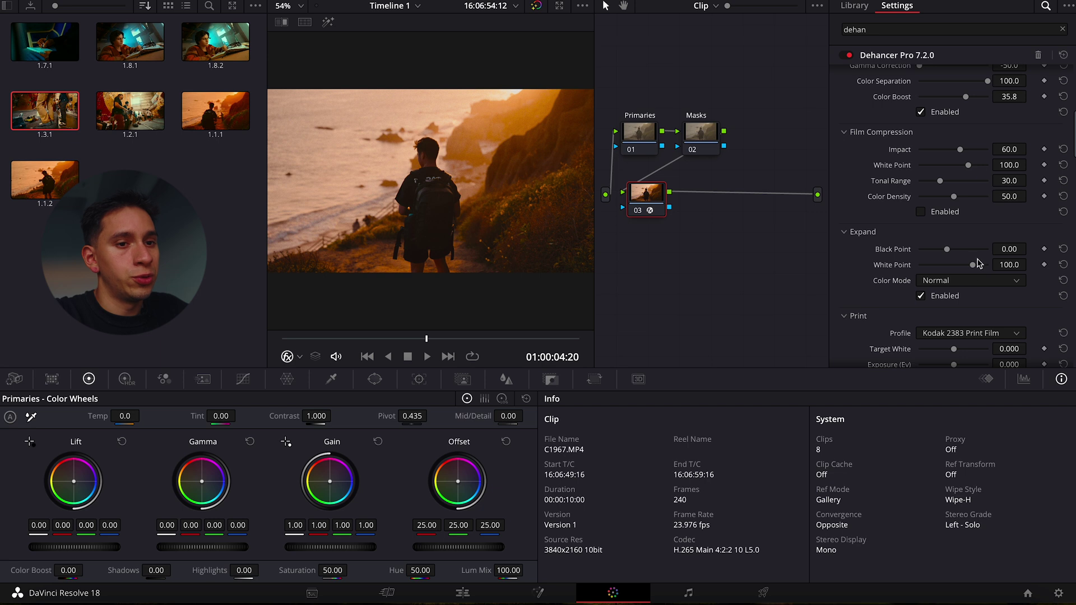
Step: Enable Film Compression, toggling it and previewing full screen to compare the look
scroll(975, 233, up, 1)
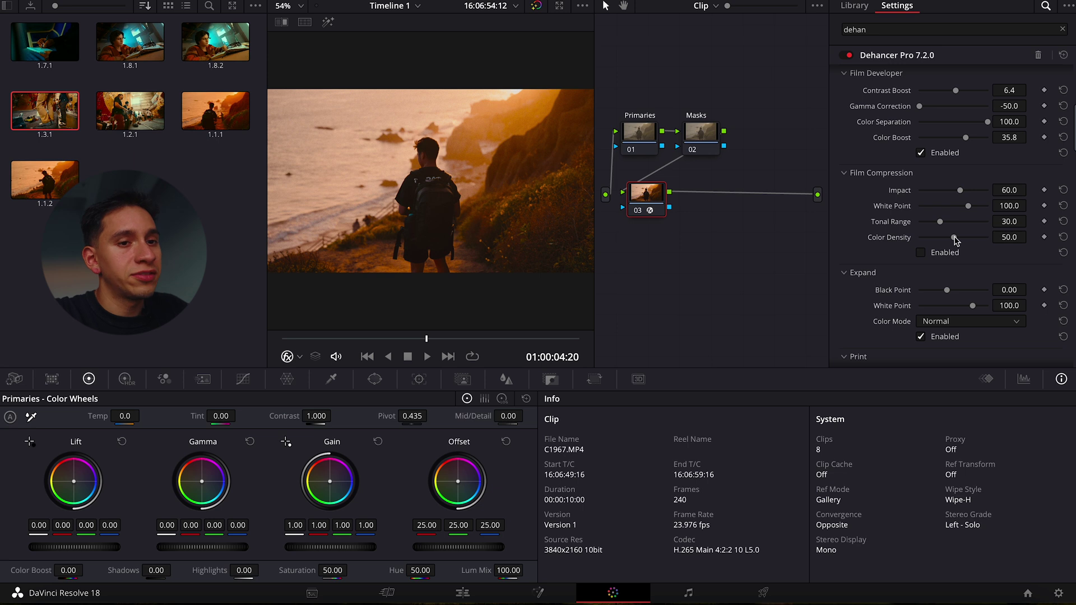
click(920, 252)
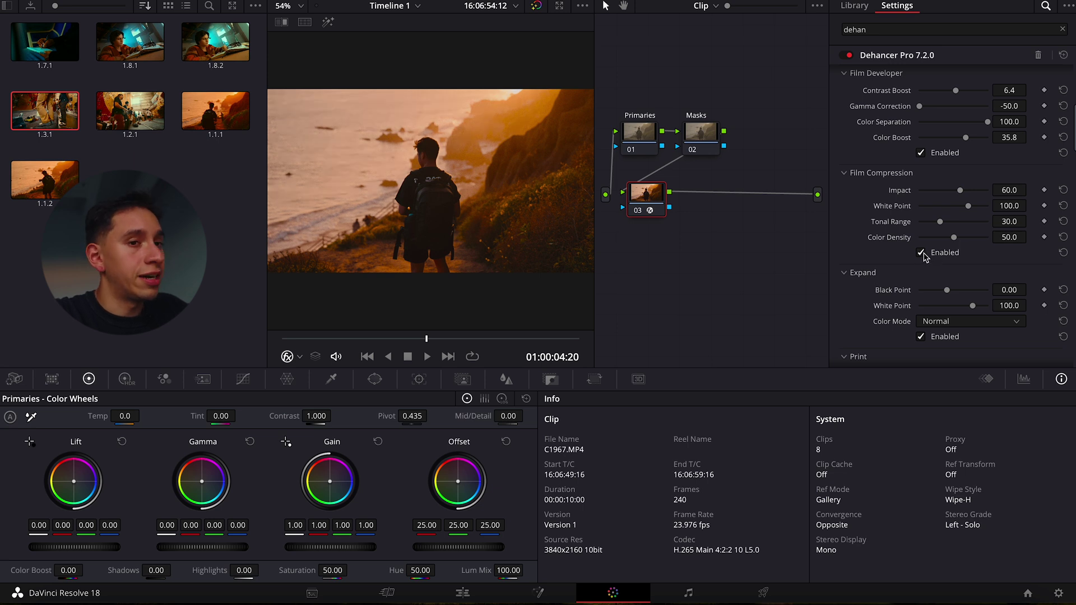
click(921, 253)
click(920, 253)
click(921, 253)
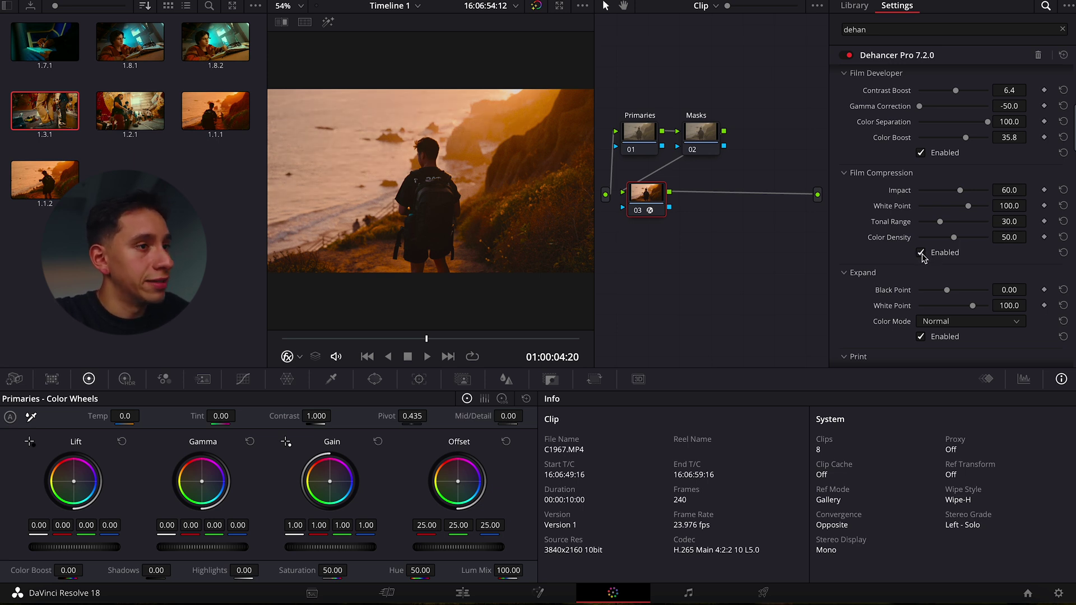
click(920, 252)
key(ctrl+f)
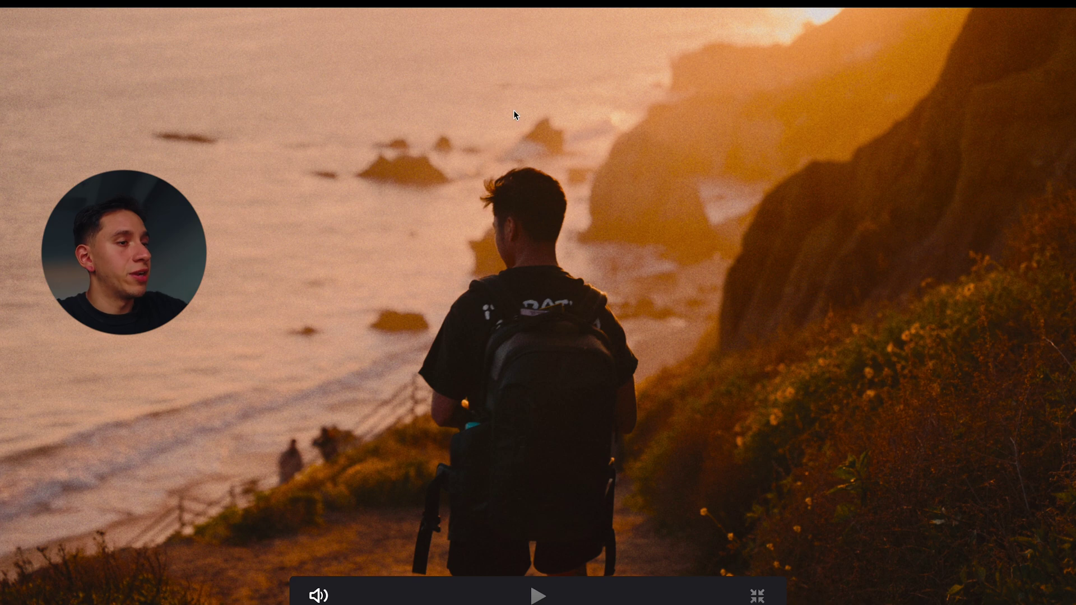
key(ctrl+f)
click(920, 252)
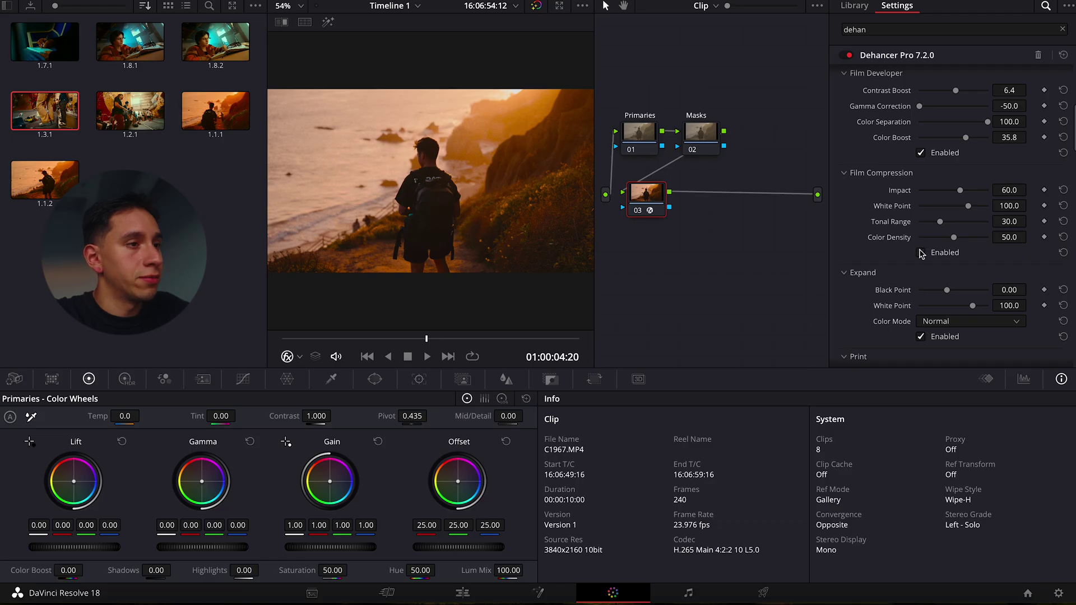
click(920, 253)
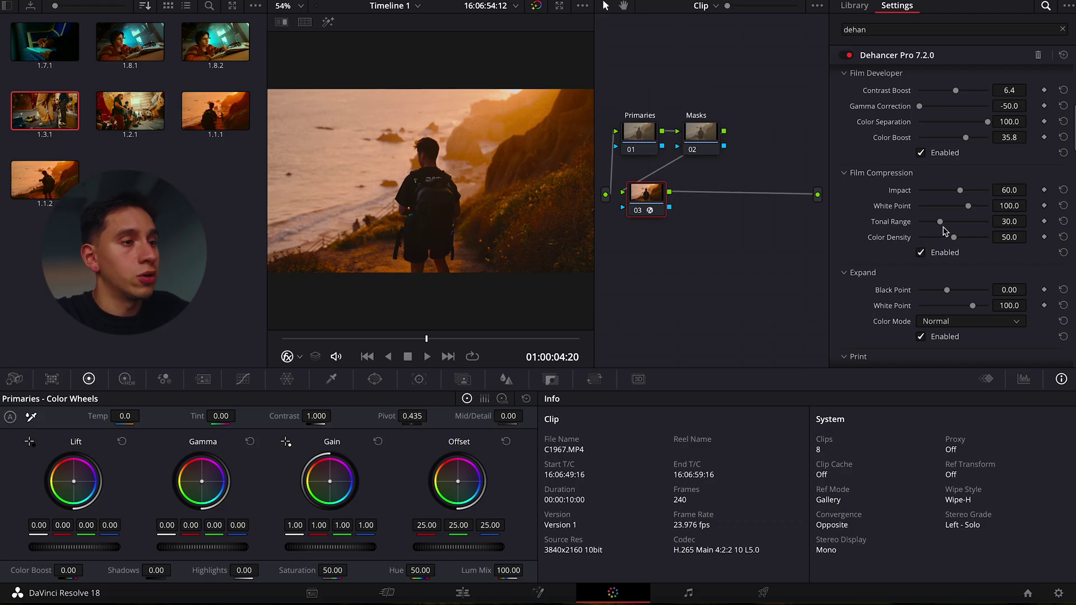
Step: Set compression White Point 104.6, Impact 79.8, Tonal Range 31.2 and Color Density 100
drag(966, 206, 994, 206)
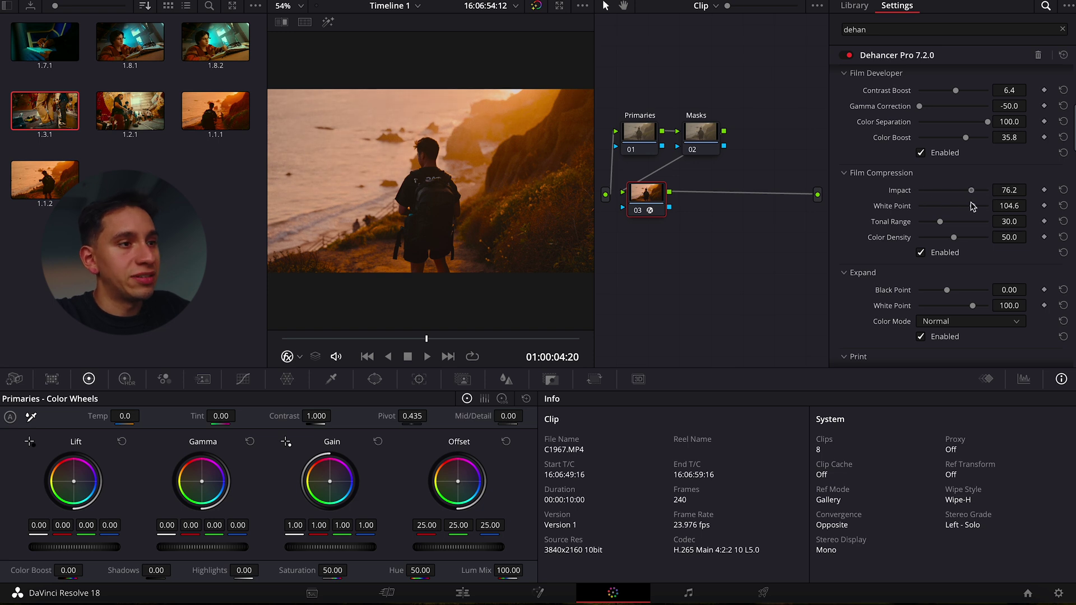
drag(1012, 208, 977, 212)
scroll(956, 260, down, 3)
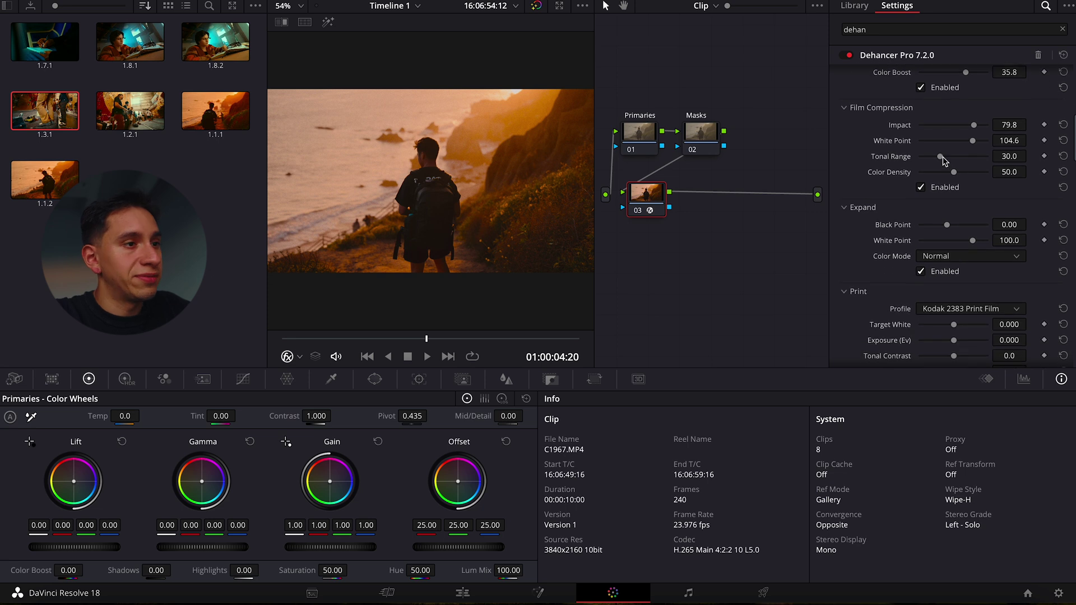
drag(943, 161, 1021, 175)
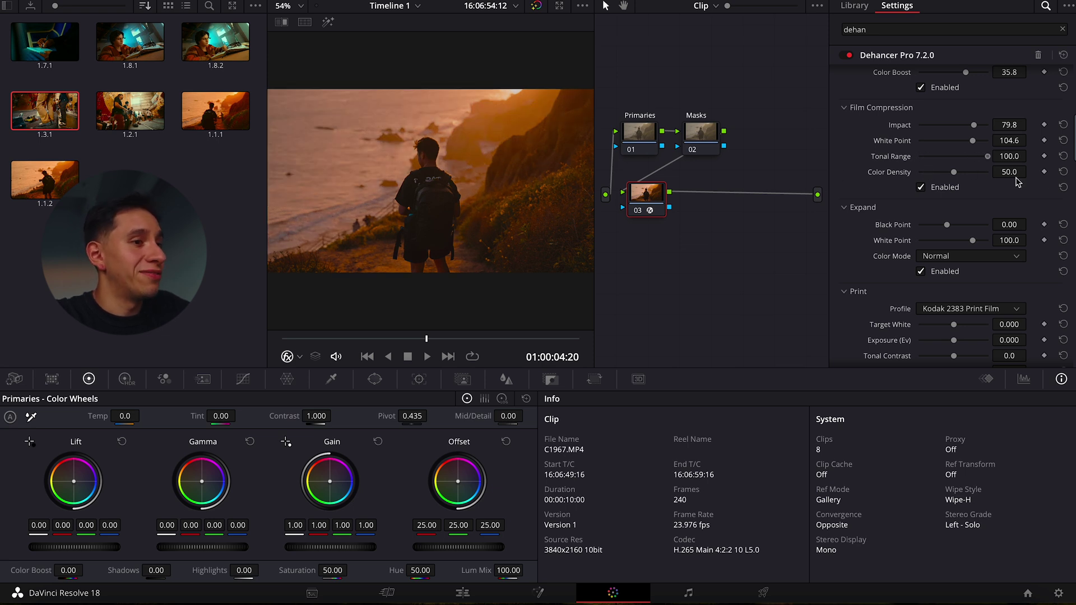
drag(989, 175, 946, 173)
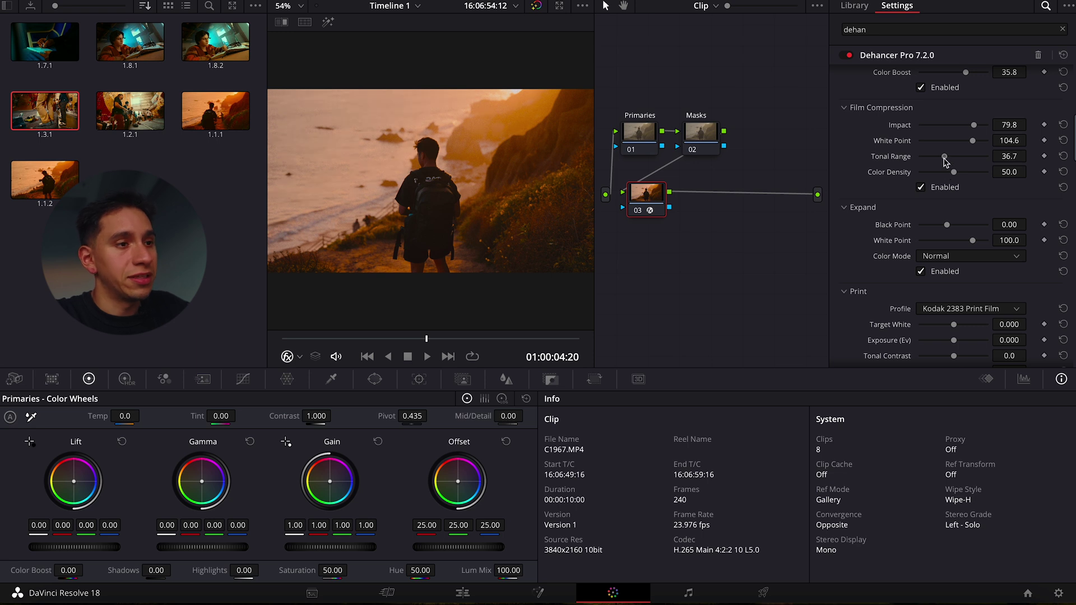
drag(945, 162, 941, 161)
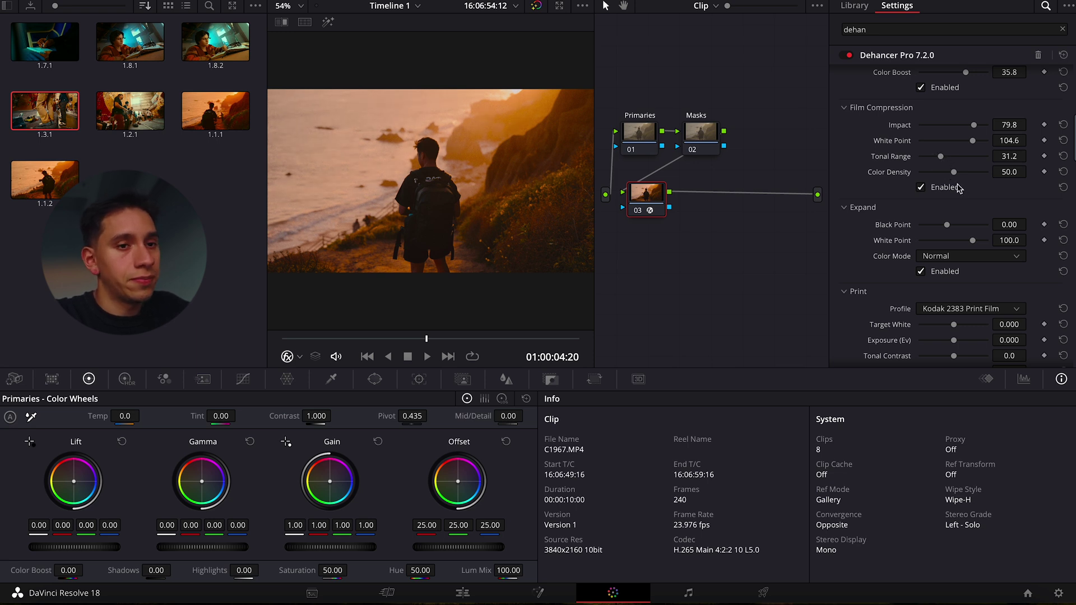
mouse_move(954, 172)
mouse_down()
mouse_move(988, 172)
mouse_move(952, 180)
mouse_up()
scroll(952, 185, down, 1)
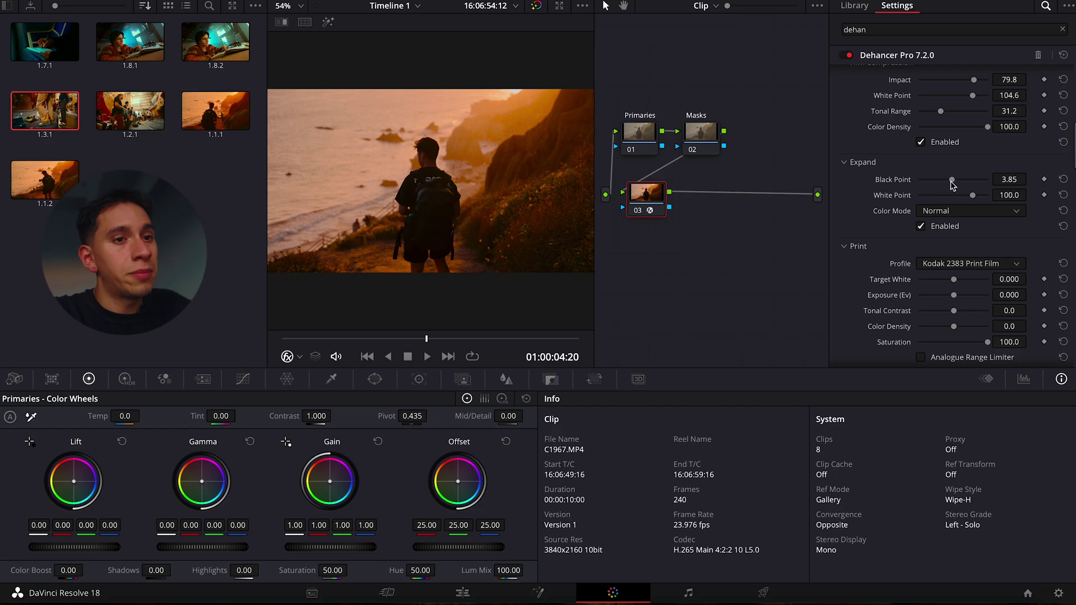
Step: Test lowering the Expand White Point, then reset it to 100
scroll(953, 182, down, 1)
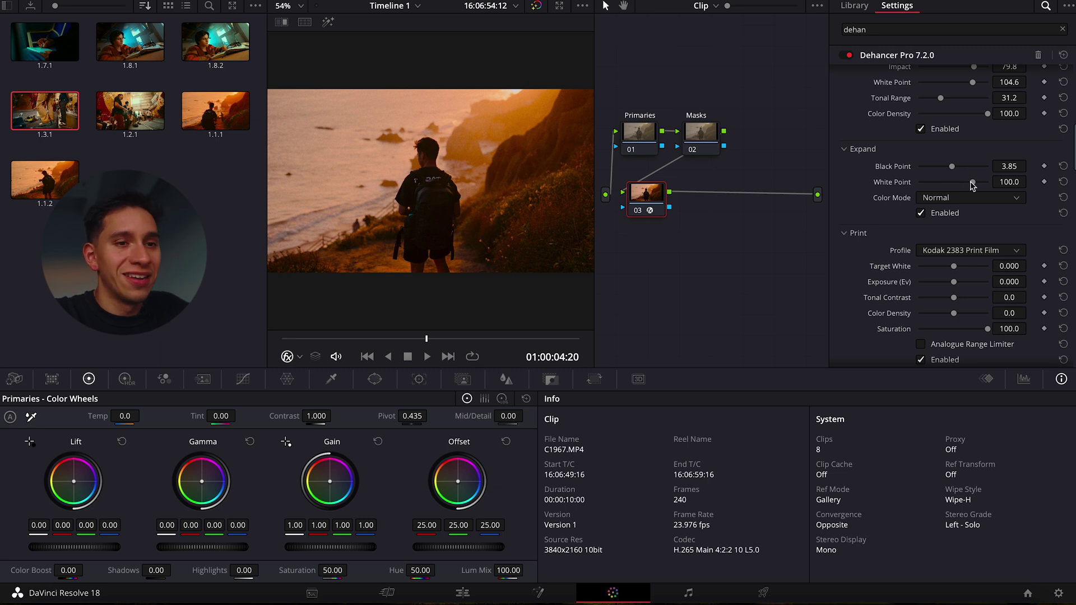
drag(972, 185, 852, 166)
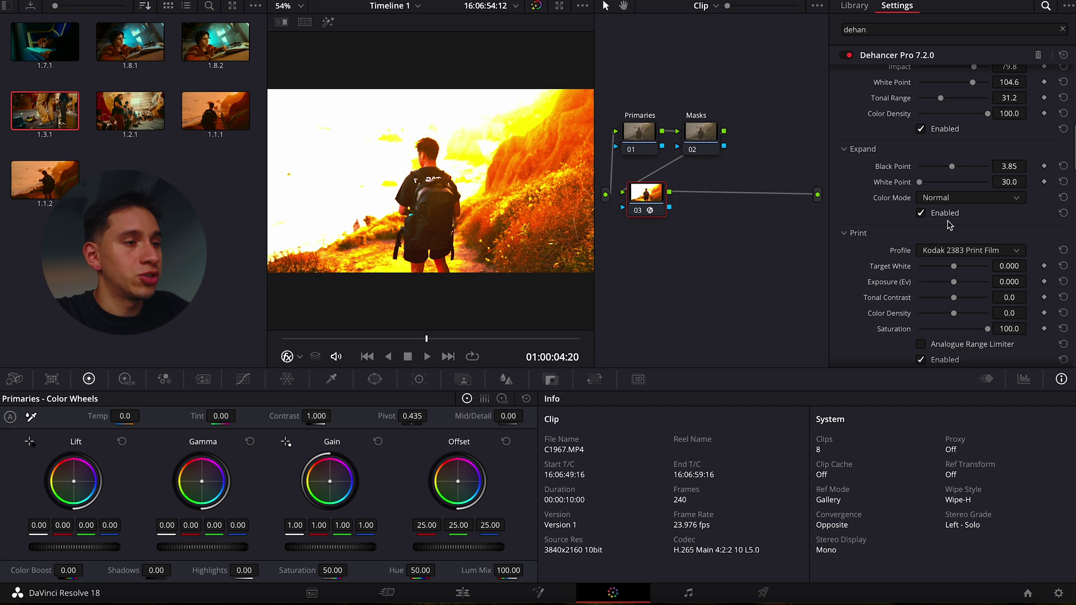
double_click(951, 183)
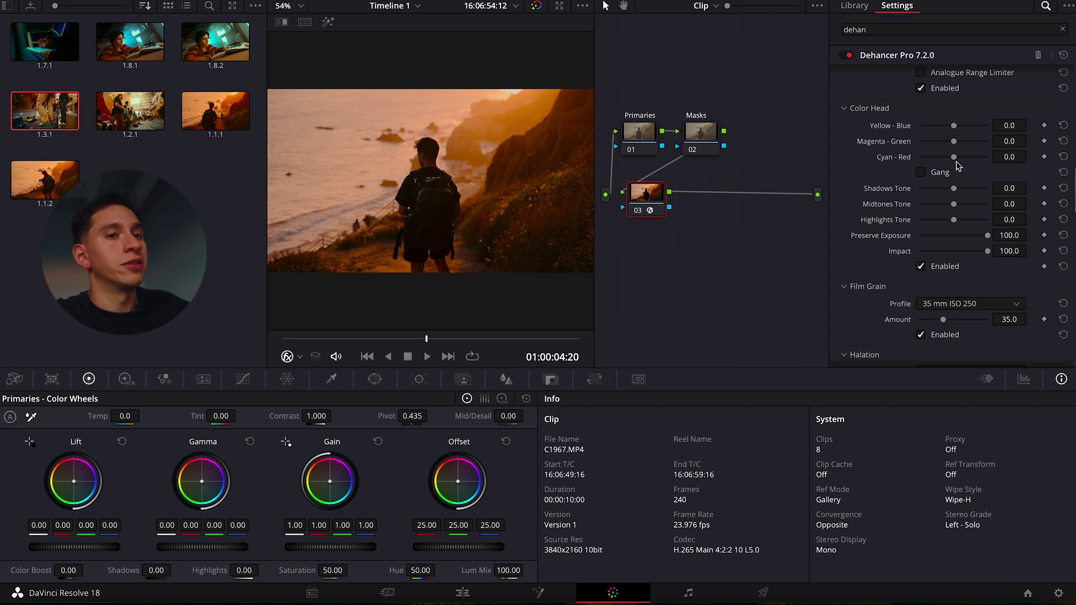
Step: Set Color Head Yellow-Blue 1.4, Magenta-Green 3.2, Cyan-Red -9.6, toggling it off to compare
drag(953, 157, 985, 161)
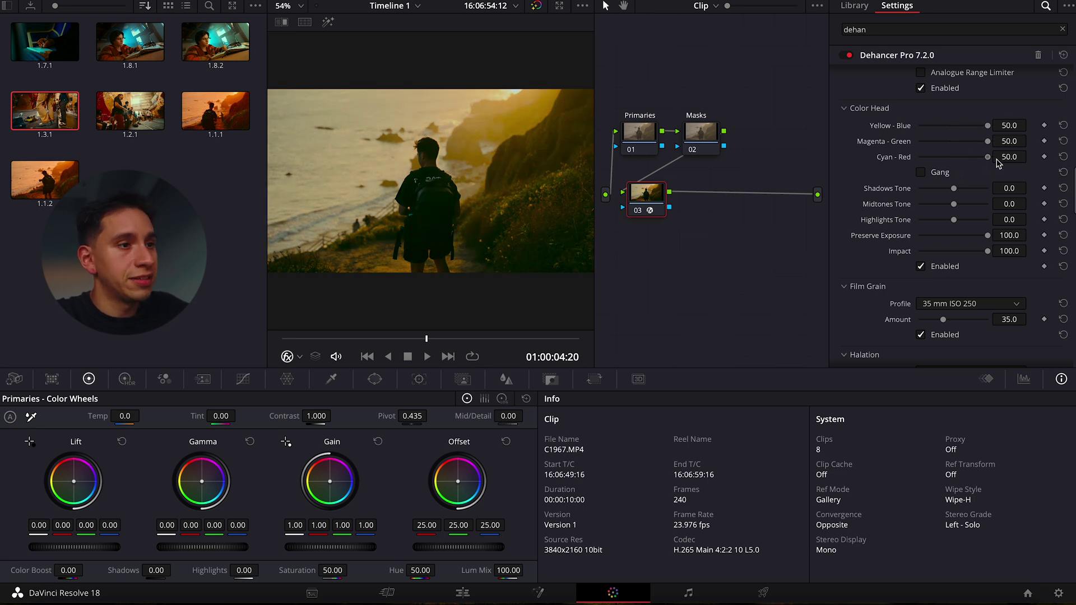
drag(986, 127, 949, 129)
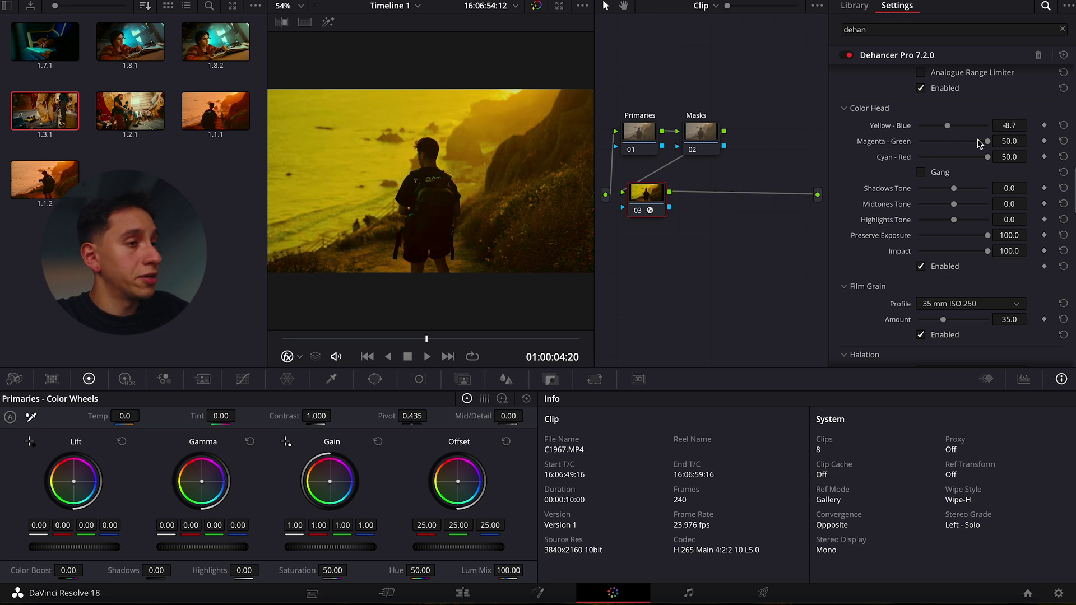
double_click(971, 142)
drag(953, 158, 948, 163)
drag(953, 126, 956, 137)
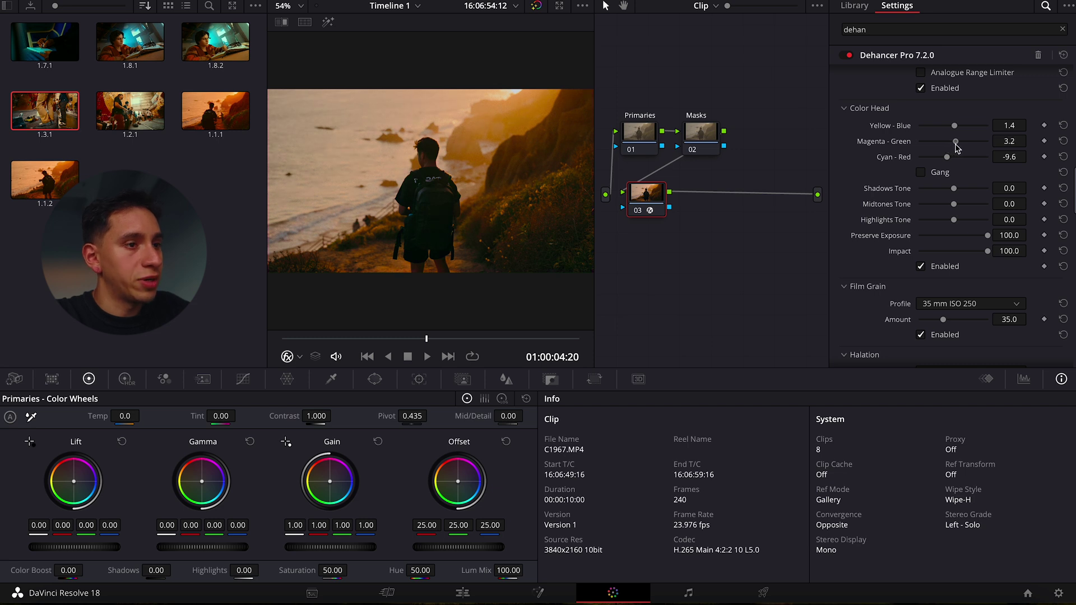
scroll(923, 325, up, 2)
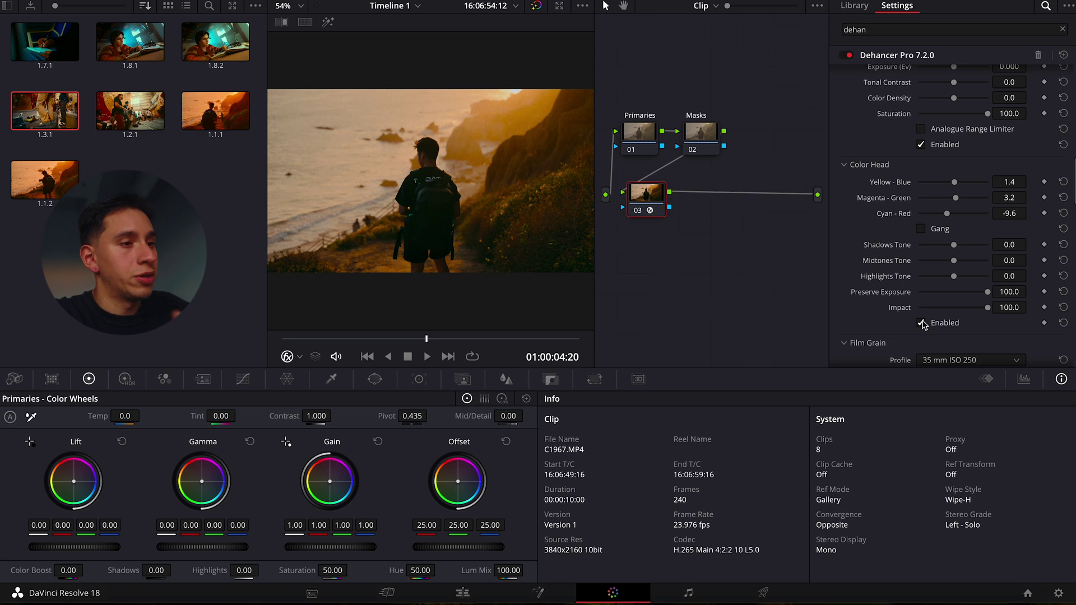
click(921, 323)
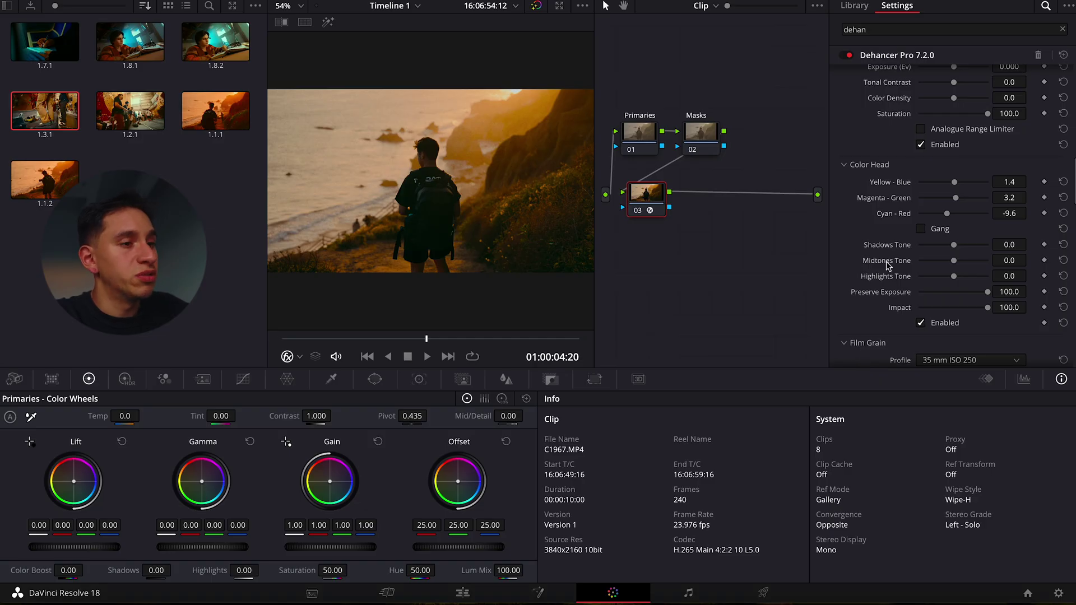
scroll(889, 265, down, 2)
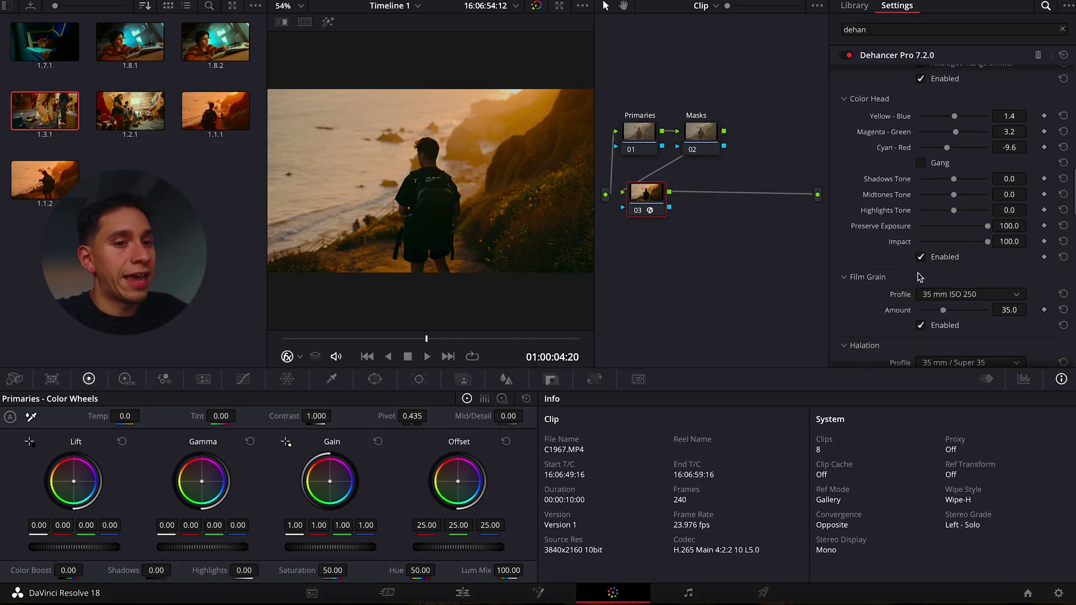
Step: Set Film Grain to the 35 mm ISO 500 profile with Amount 10
click(969, 225)
click(952, 283)
click(422, 339)
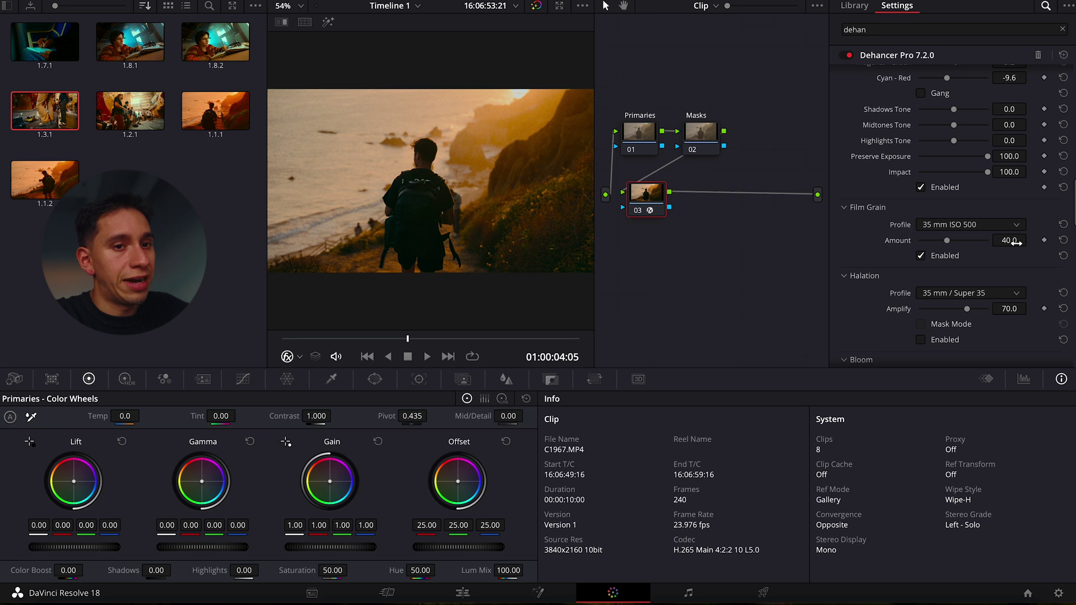
click(1008, 241)
text(10)
key(Return)
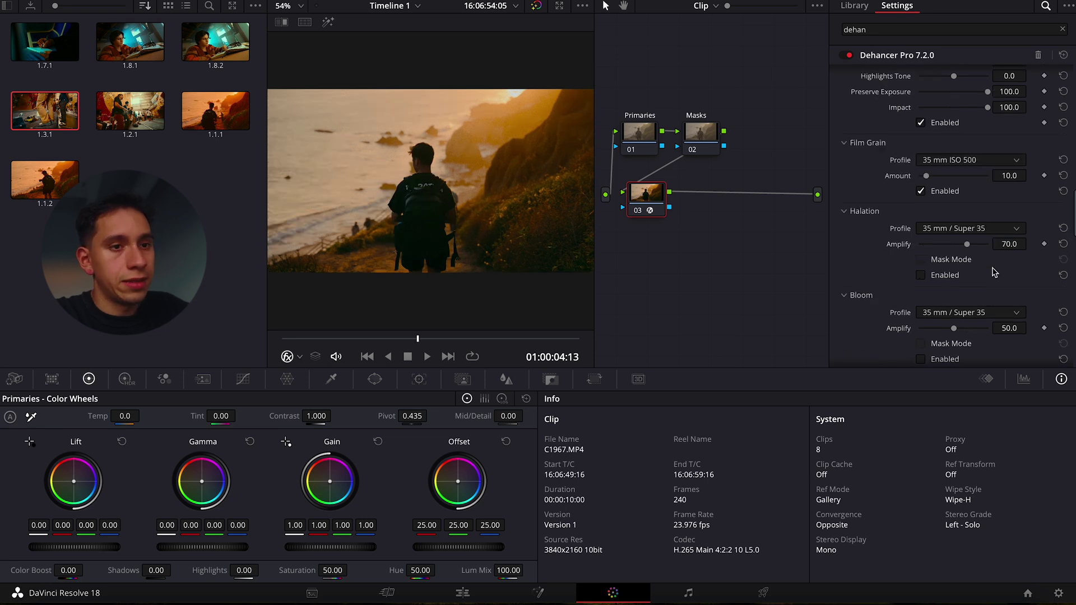
scroll(926, 270, down, 3)
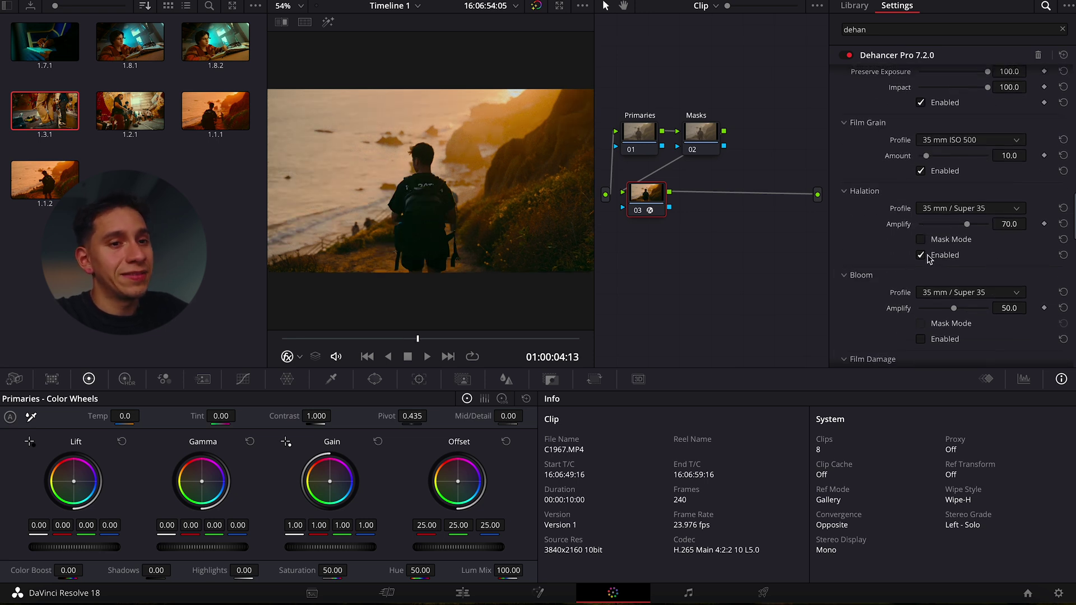
Step: Enable Halation and Bloom, keeping the bloom profile at 35 mm / Super 35
click(922, 256)
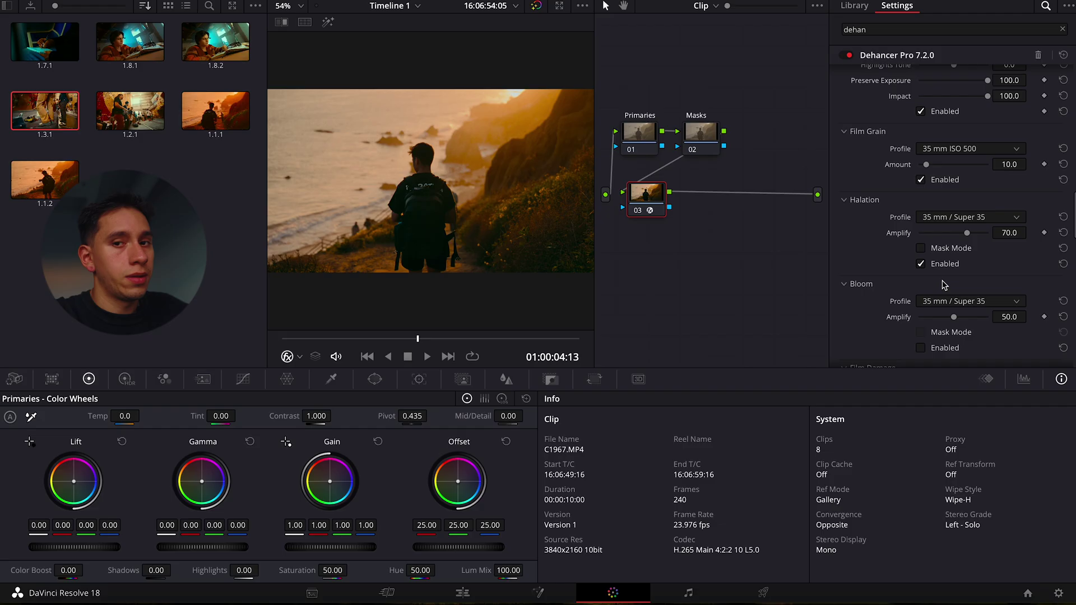
scroll(943, 285, down, 5)
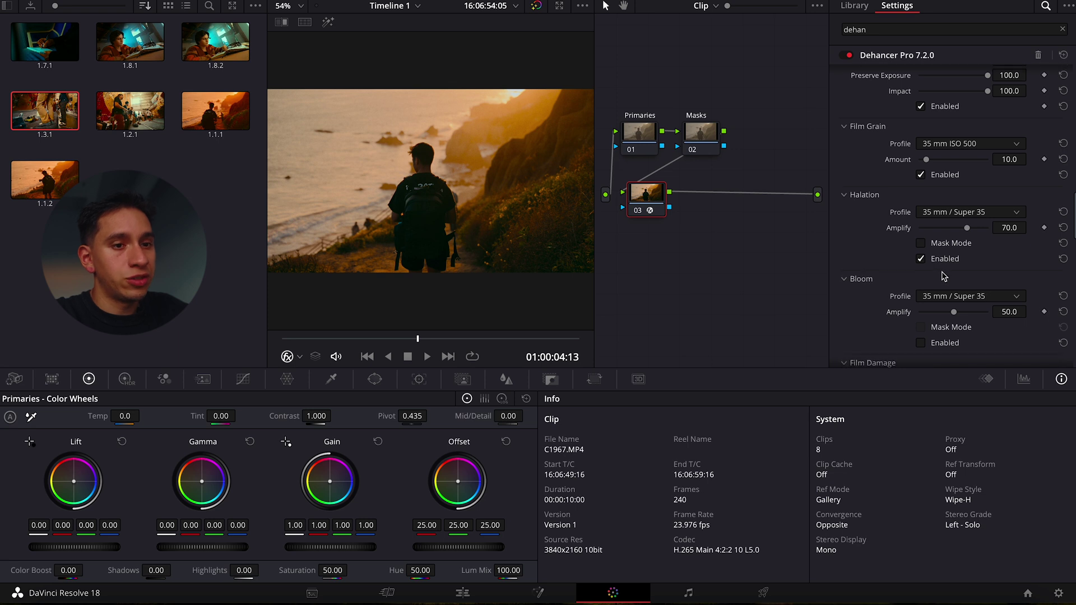
click(920, 264)
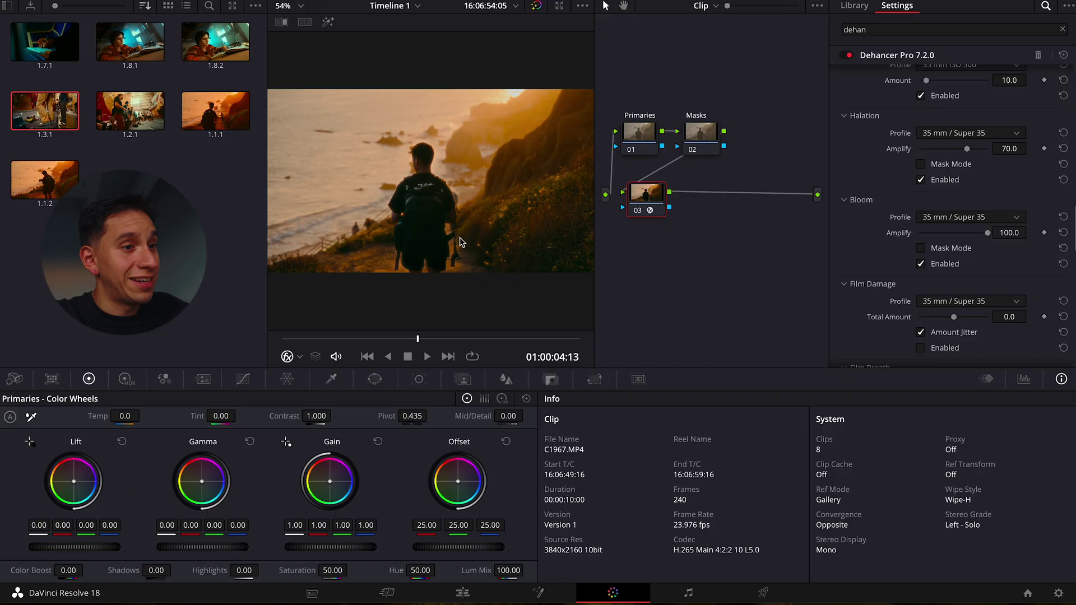
click(951, 220)
click(952, 222)
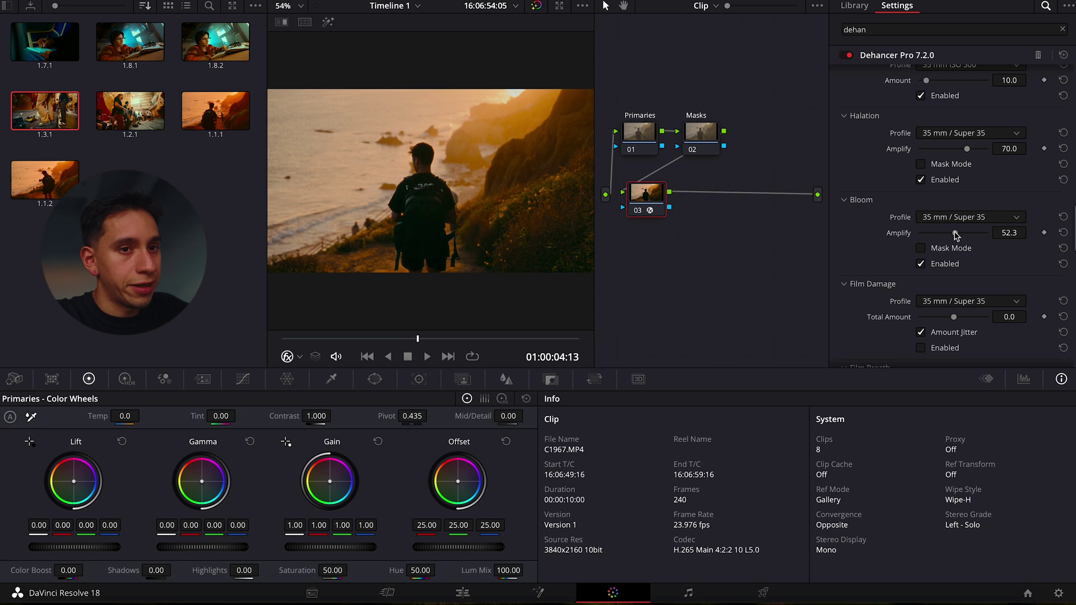
scroll(952, 241, up, 15)
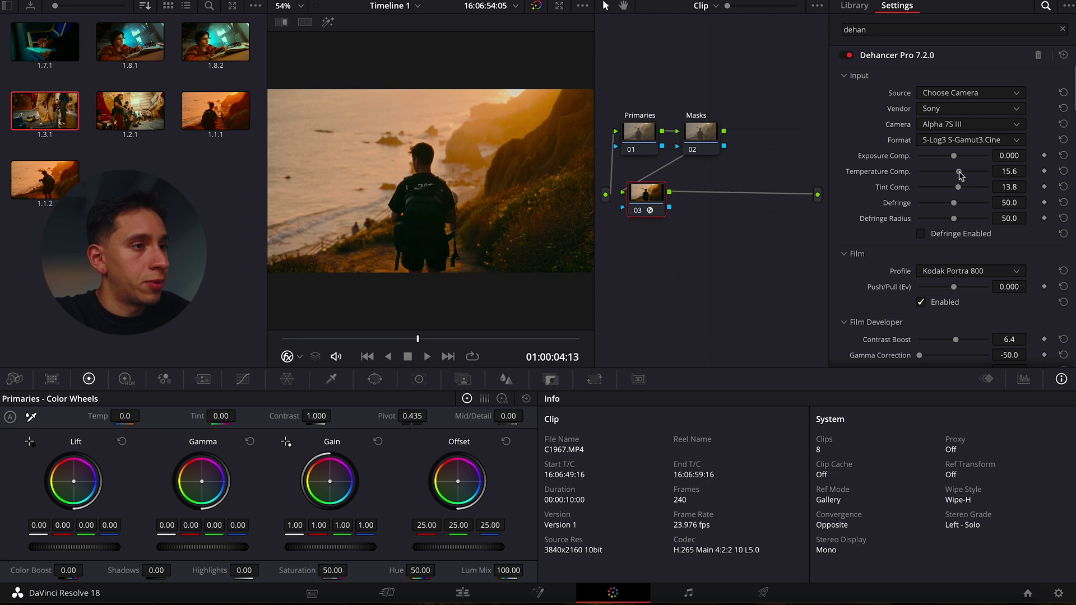
Step: Set Dehancer's Temperature Comp. to 30.3 and Tint Comp. to 22.9, then enable Film Breath
drag(966, 171, 976, 172)
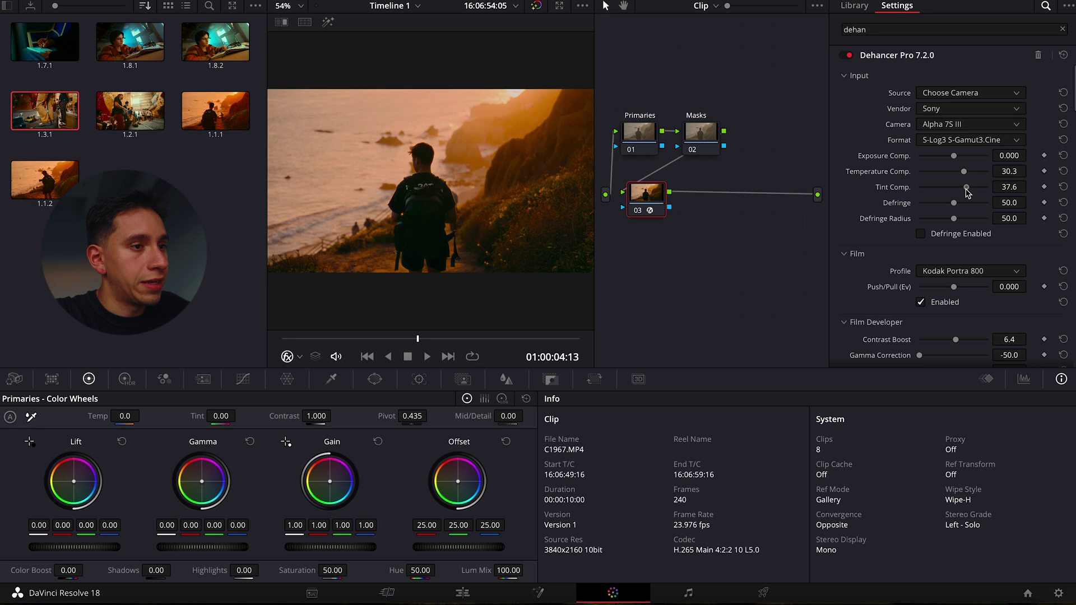
drag(959, 187, 961, 195)
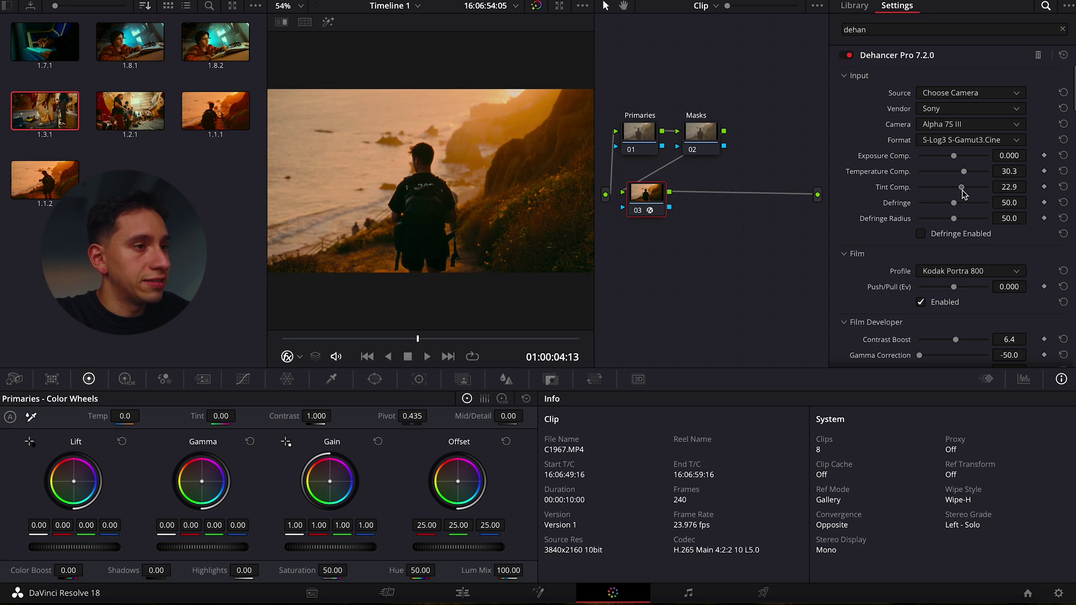
scroll(922, 291, down, 10)
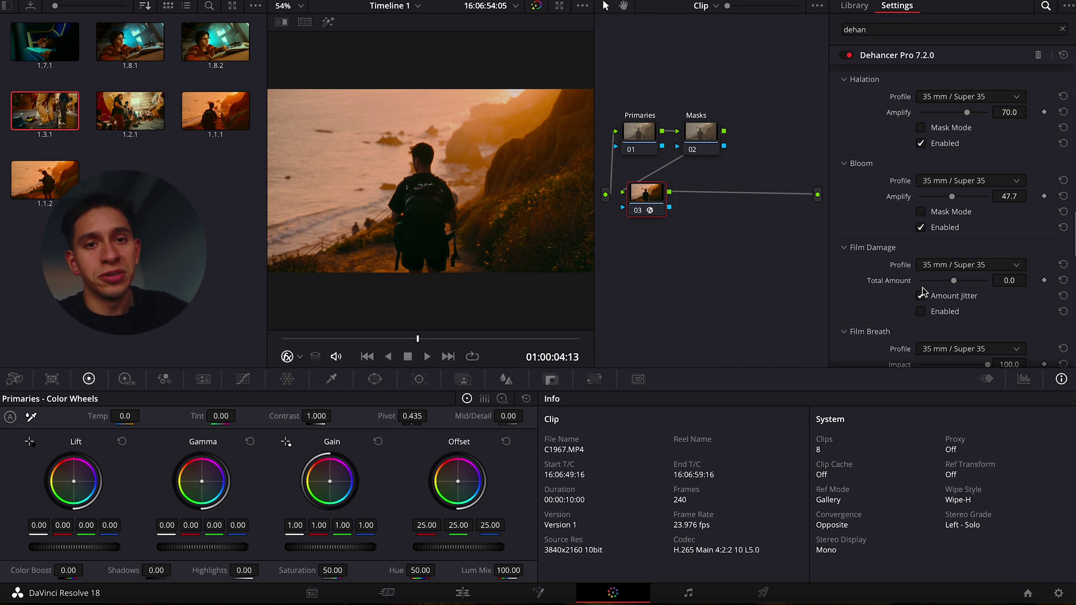
scroll(923, 291, down, 5)
click(920, 199)
Step: Enable Dehancer's vignette to darken the beach shot's edges, toggling it to compare
scroll(921, 241, down, 6)
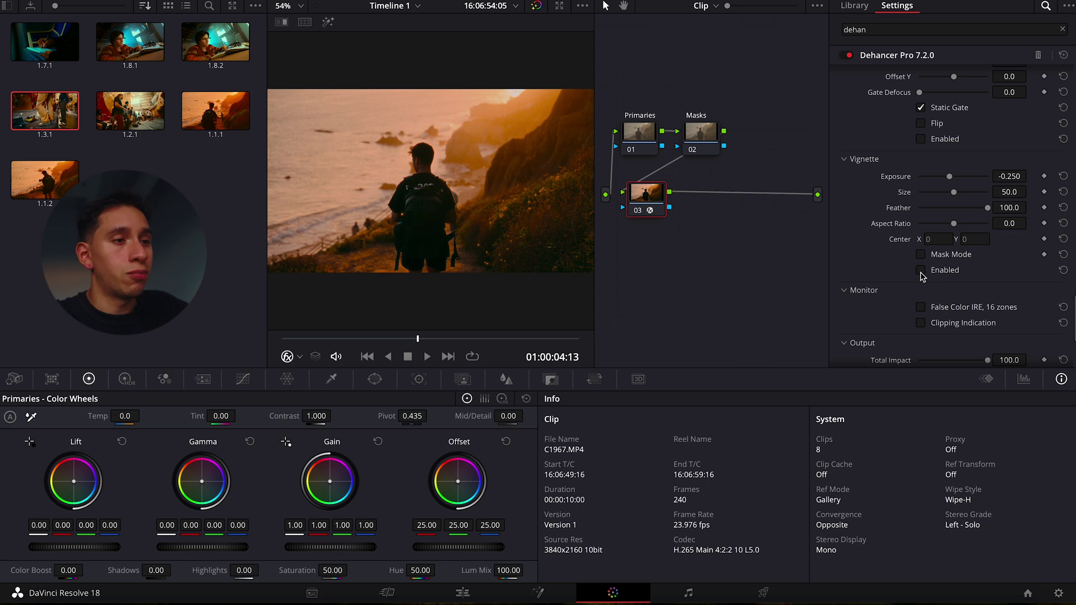
click(920, 271)
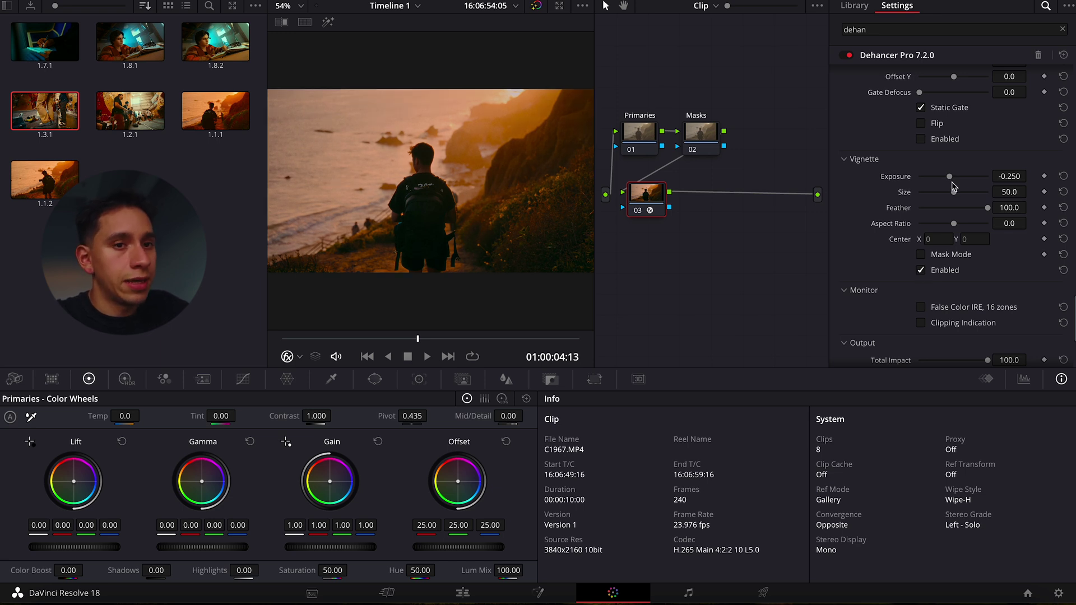
click(920, 271)
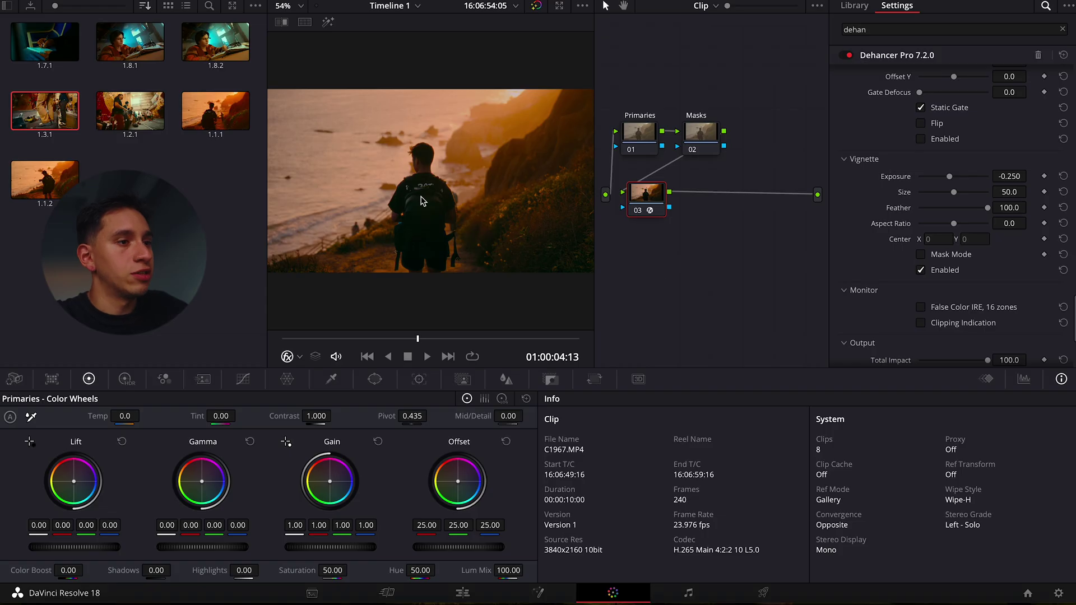
scroll(937, 271, down, 4)
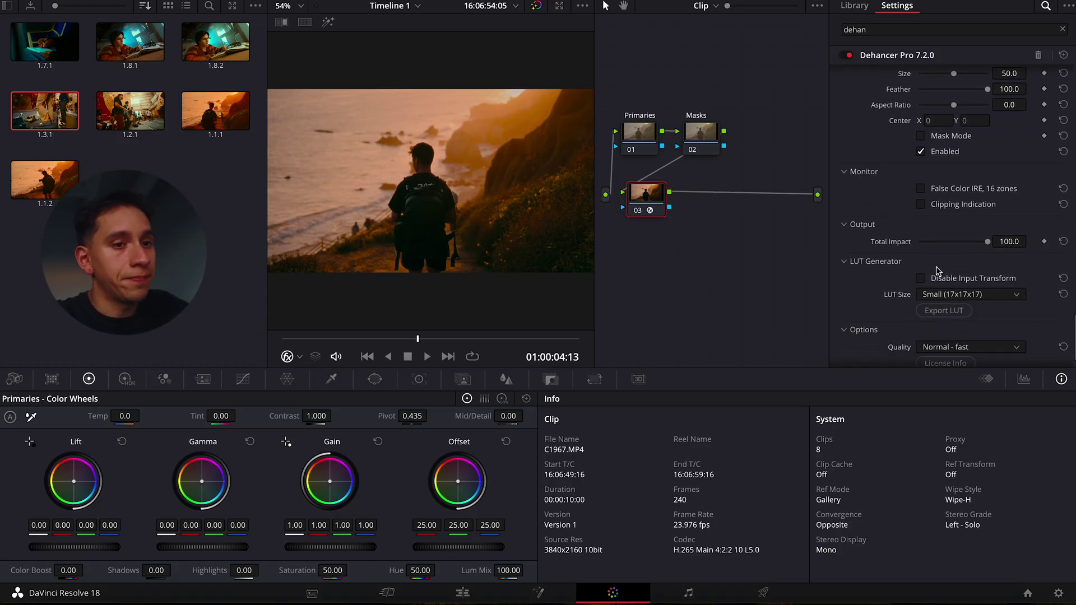
scroll(898, 241, up, 7)
scroll(898, 241, up, 6)
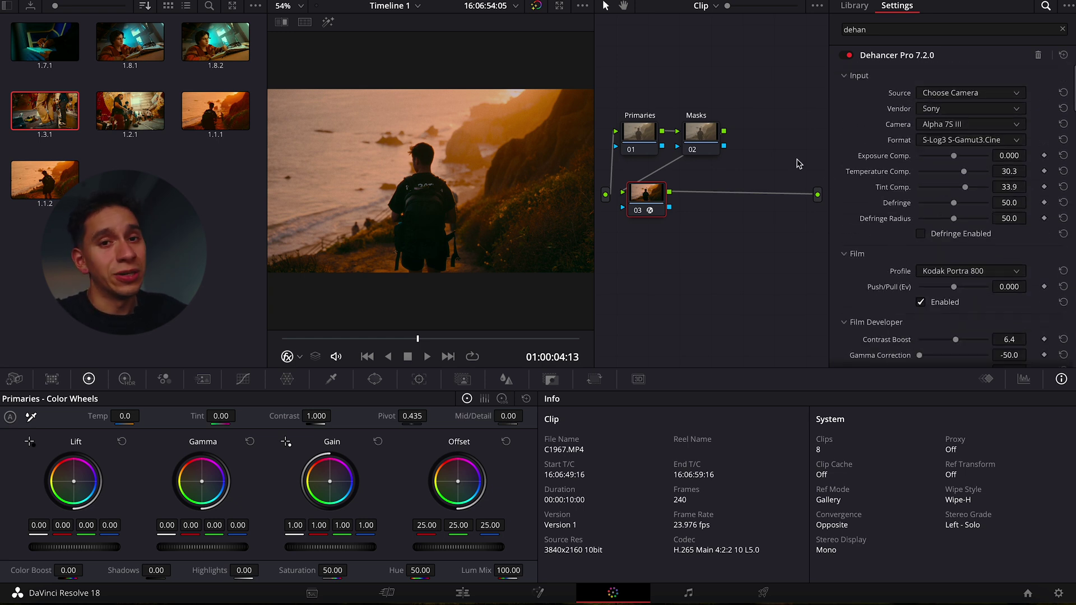
Step: On node 01, lower the Hue vs Sat curve near magenta, then reselect node 03
click(640, 130)
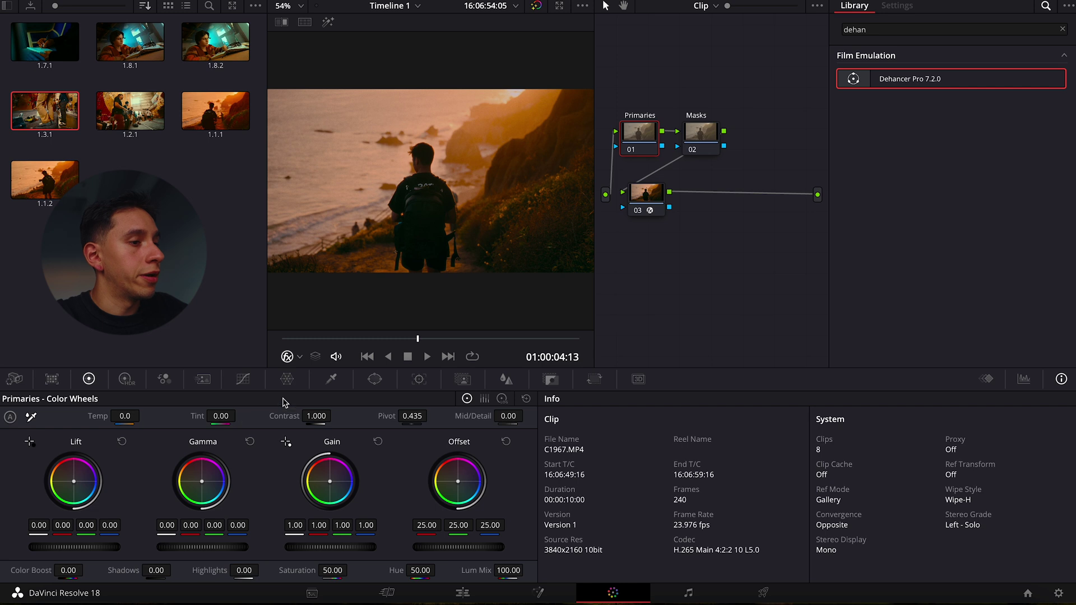
click(243, 380)
drag(96, 483, 82, 512)
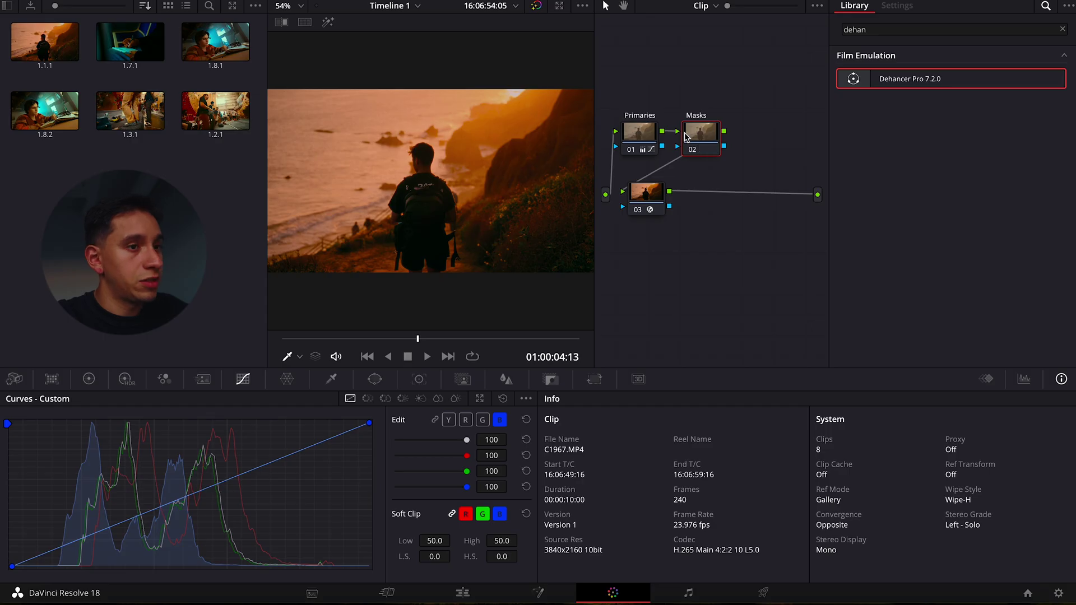
click(646, 193)
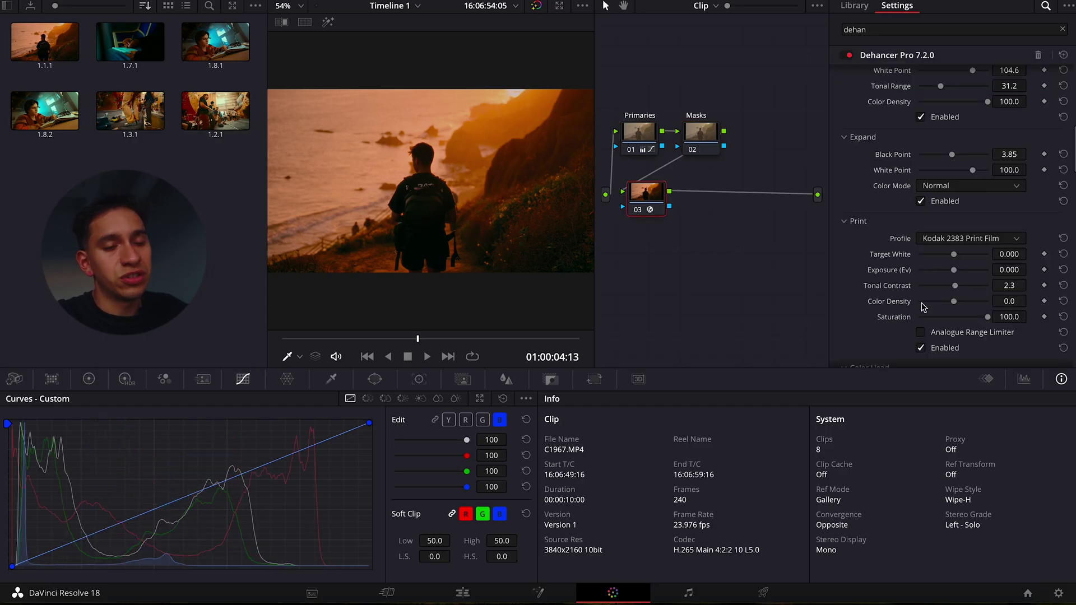
Step: Choose Normal (33x33x33) as the LUT Size in Dehancer's LUT Generator section
scroll(924, 307, down, 10)
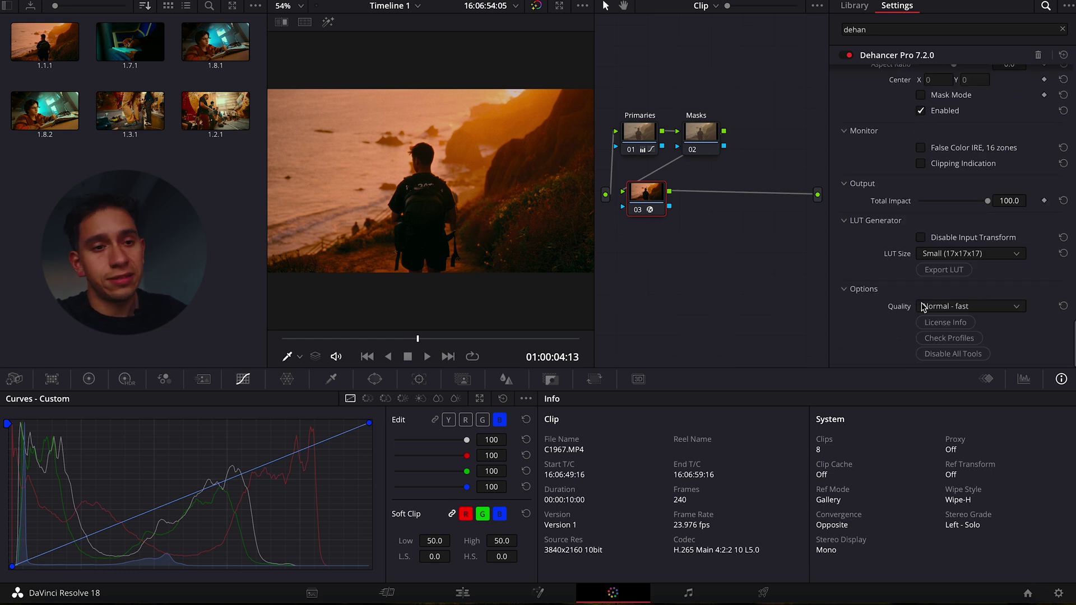
click(947, 253)
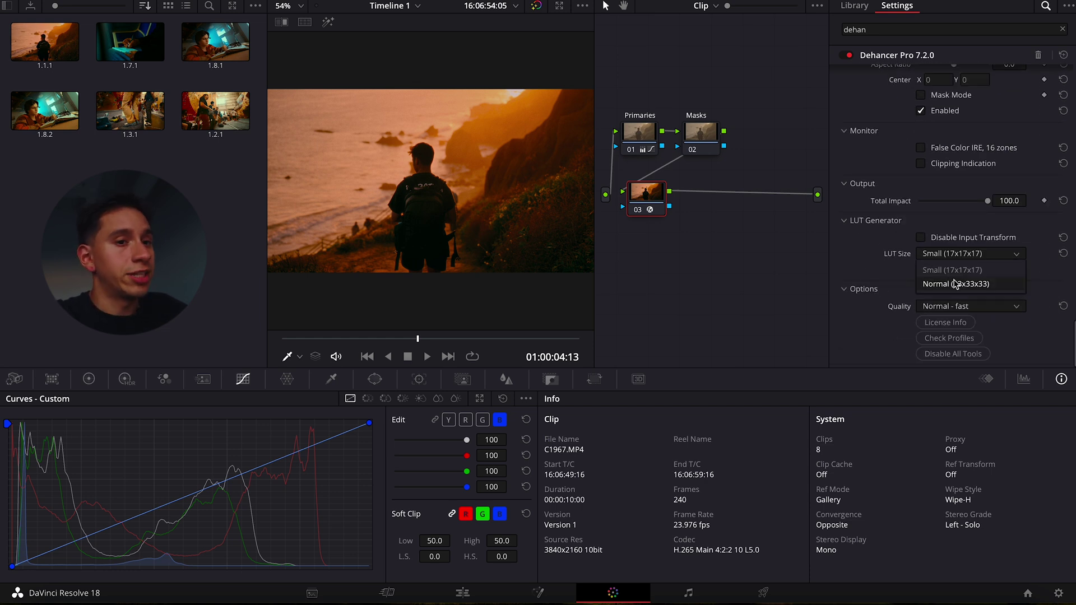
click(955, 284)
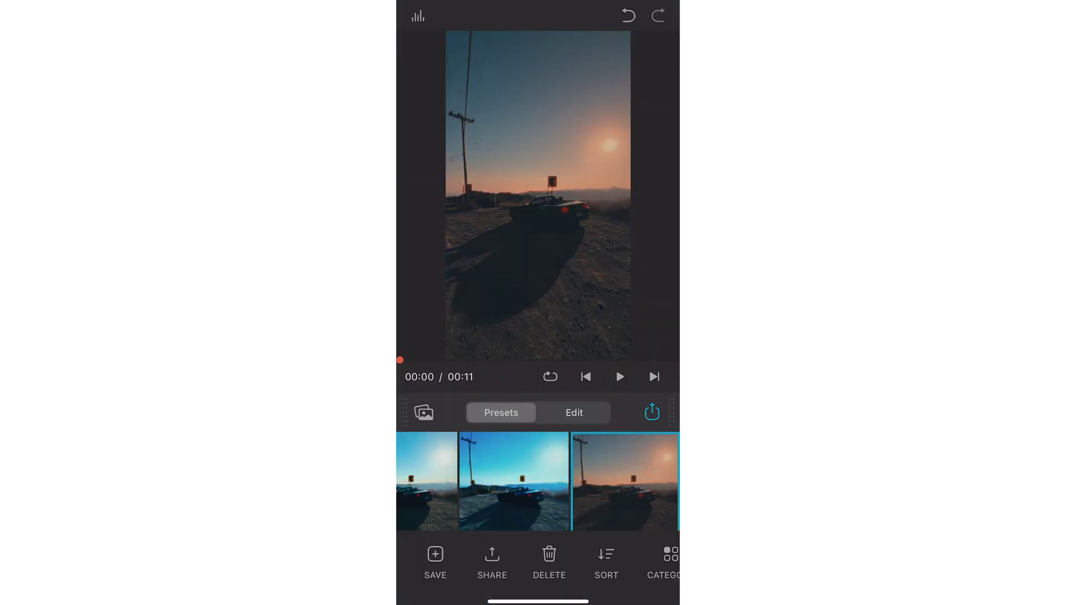
Step: Apply the Kodak 2383 Print Film profile to the sunset car clip
click(574, 412)
click(594, 417)
click(516, 377)
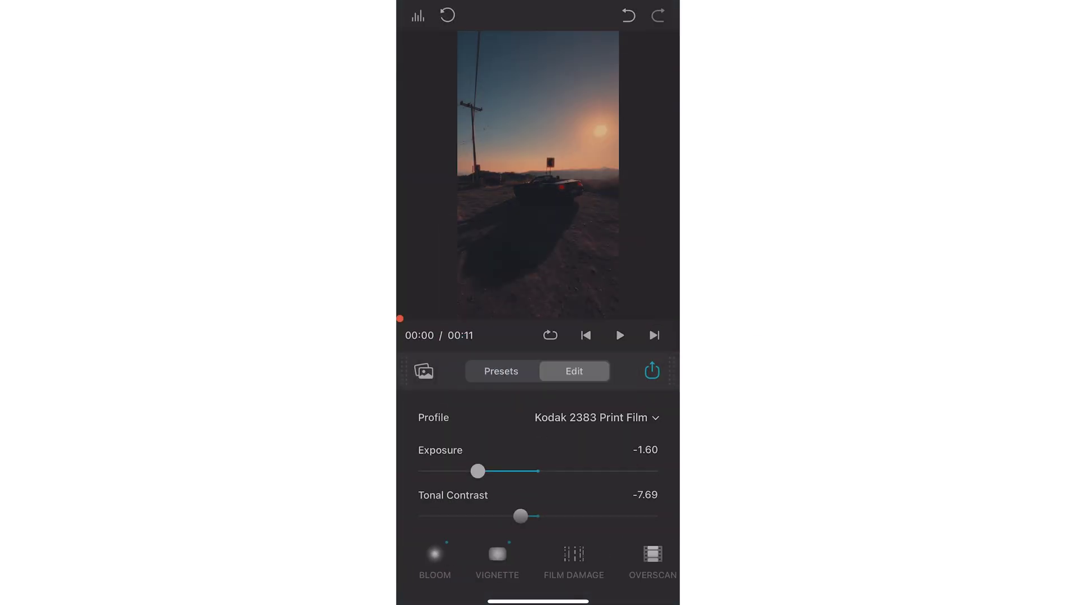
Step: Open the Film Grain settings, then bring up the export video quality choices
drag(448, 554, 614, 555)
click(466, 553)
click(652, 370)
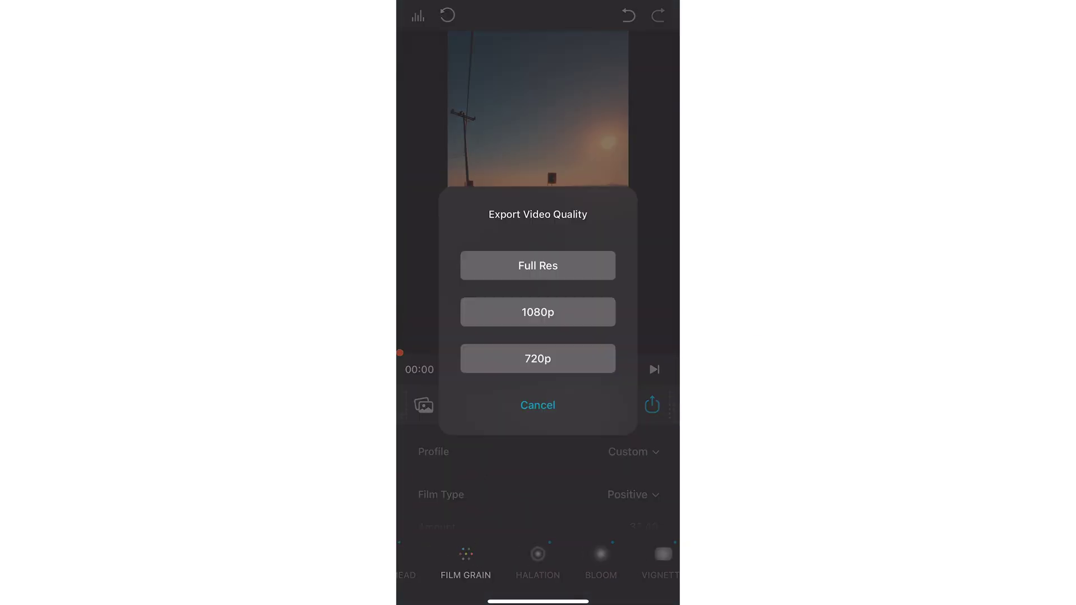